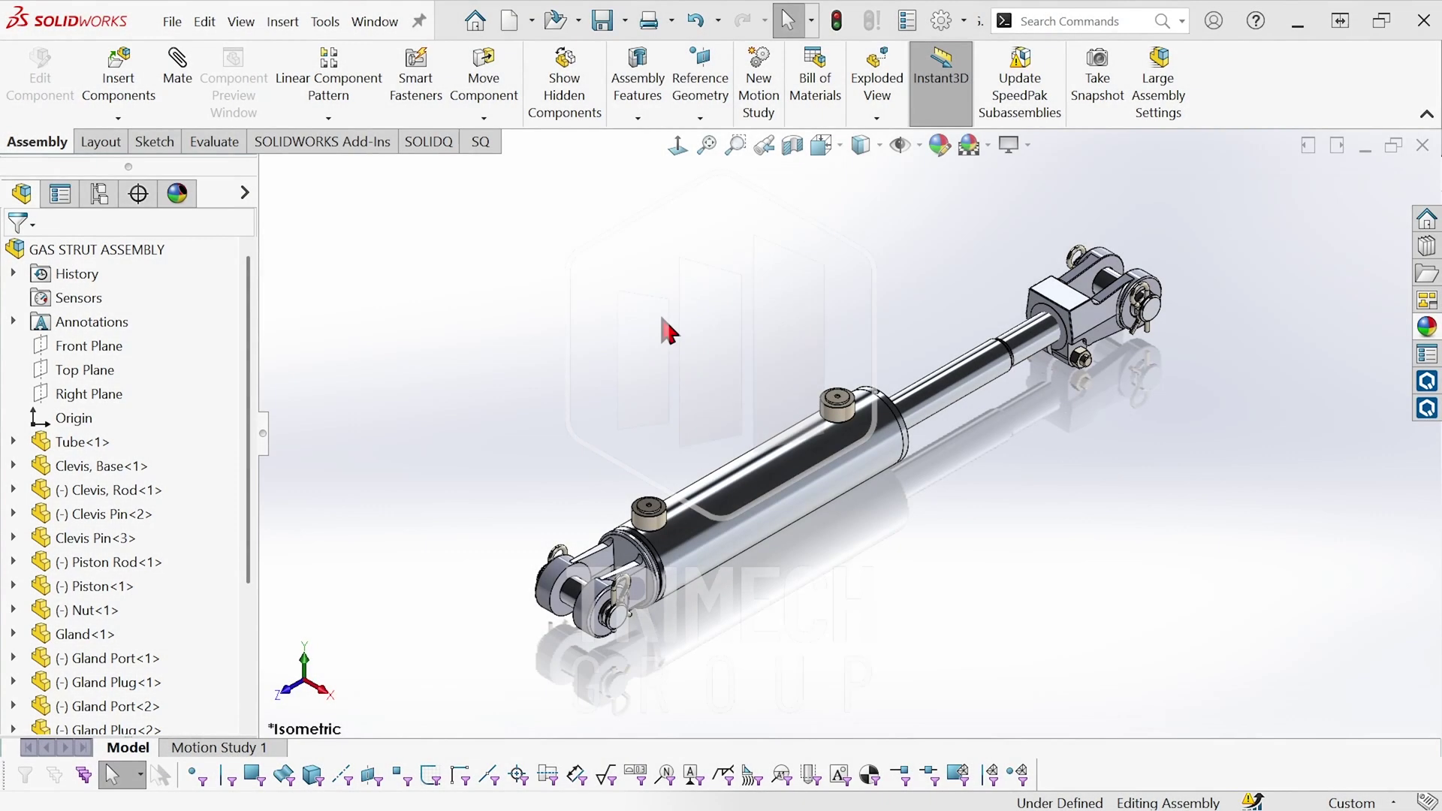
- Make the outer Tube<1> of the strut transparent
left_click(784, 483)
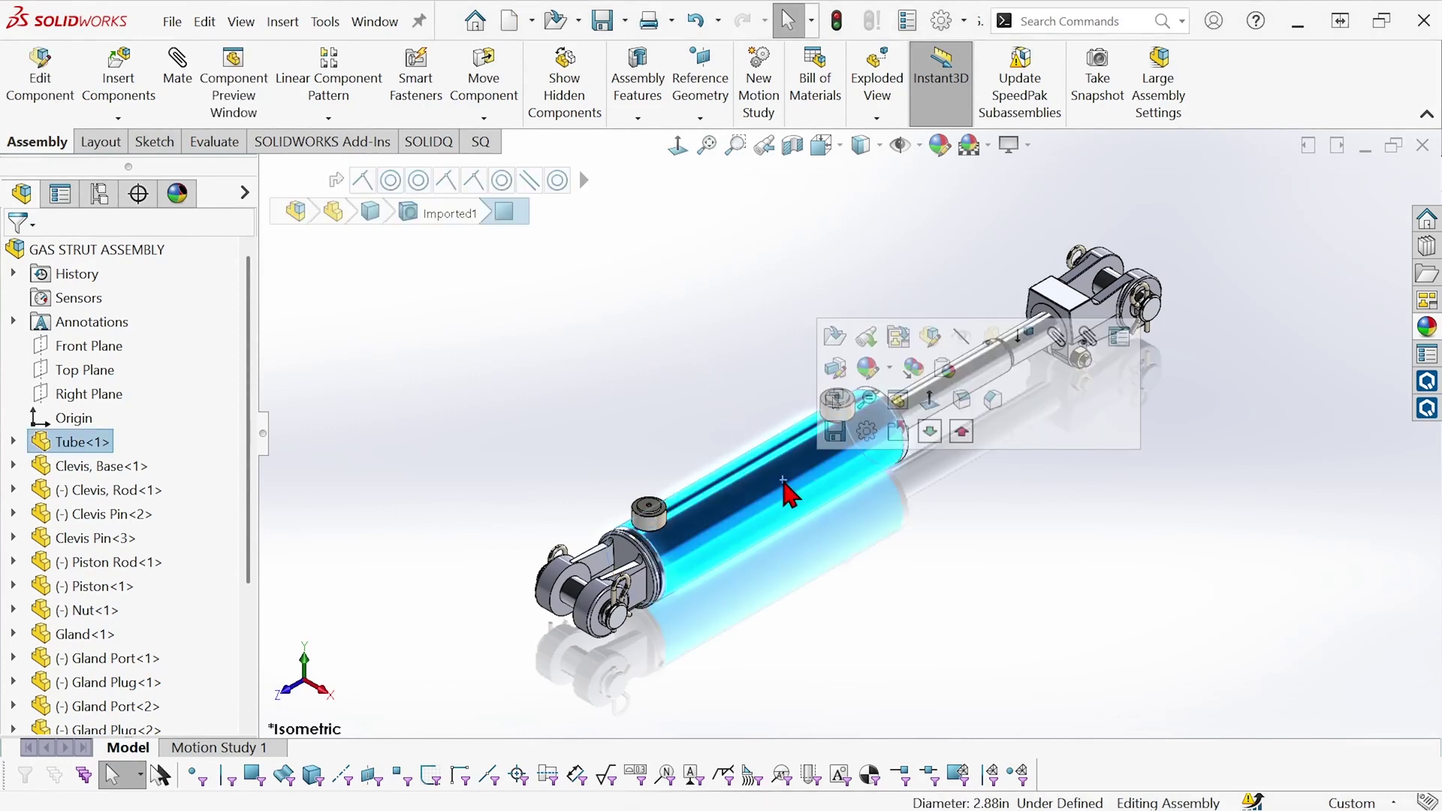
left_click(993, 337)
left_click(830, 556)
- Check Piston Rod<1>, Piston<1> and Nut<1> in the FeatureManager tree, then zoom to fit the assembly
scroll(863, 503, "down", 6)
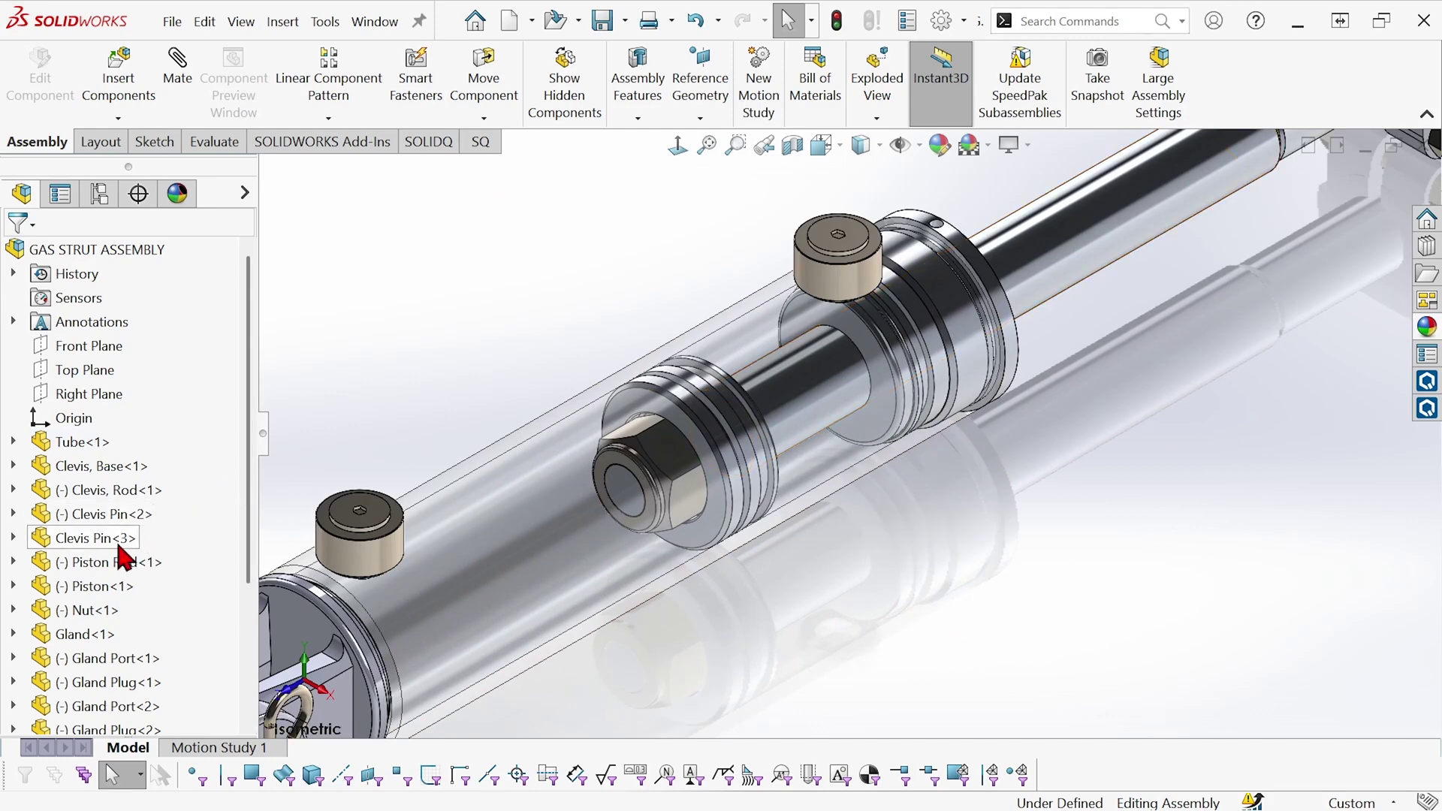
left_click(46, 570)
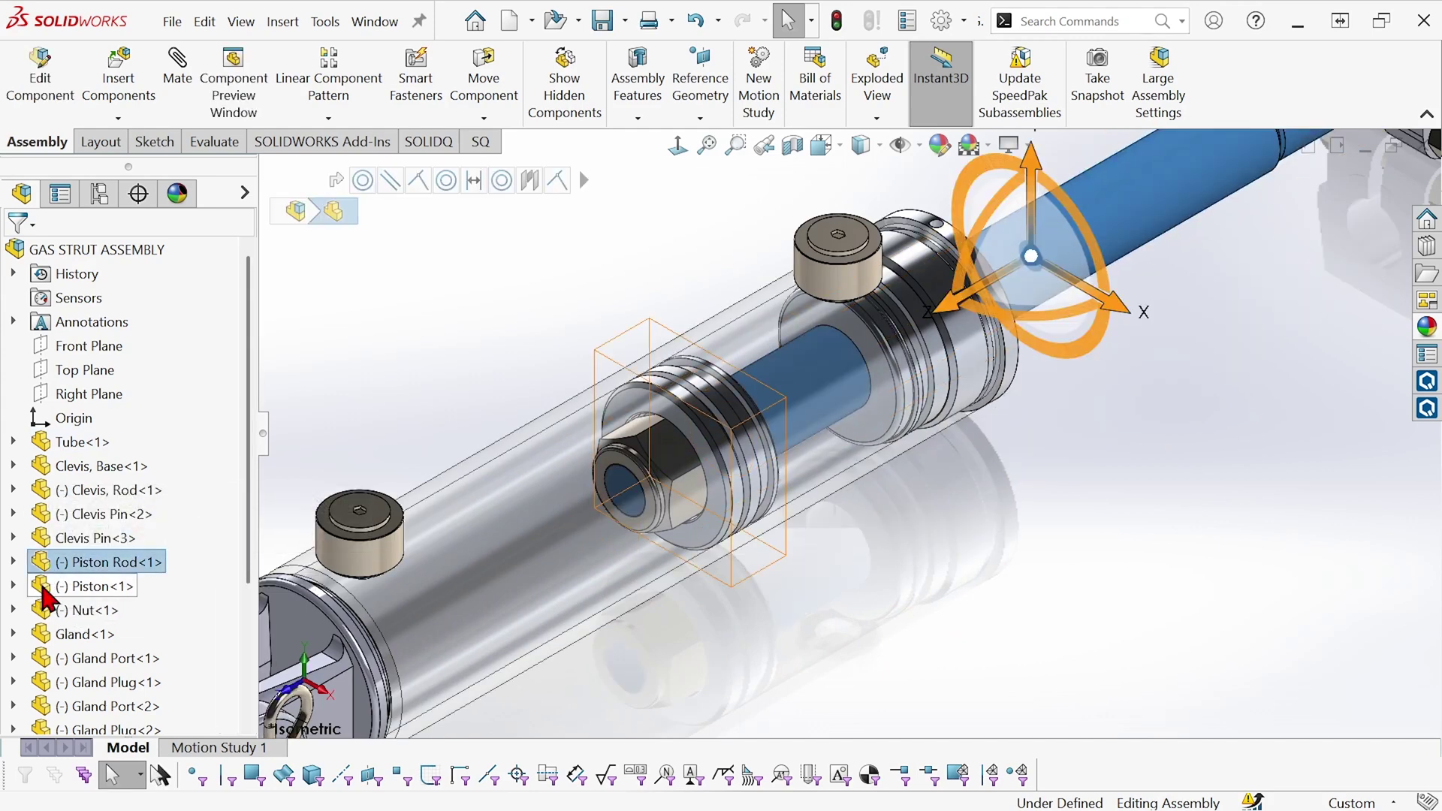
left_click(46, 595)
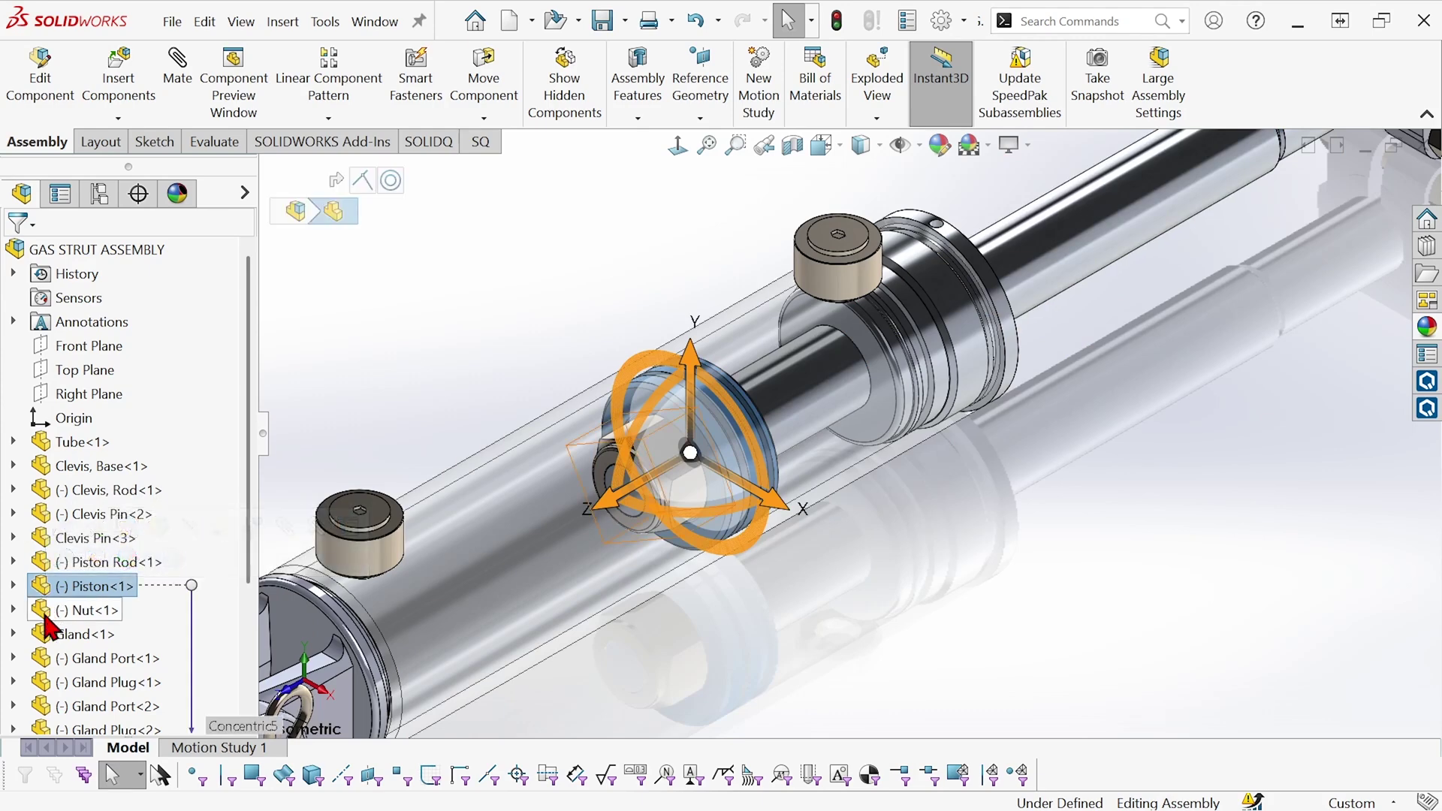
left_click(46, 613)
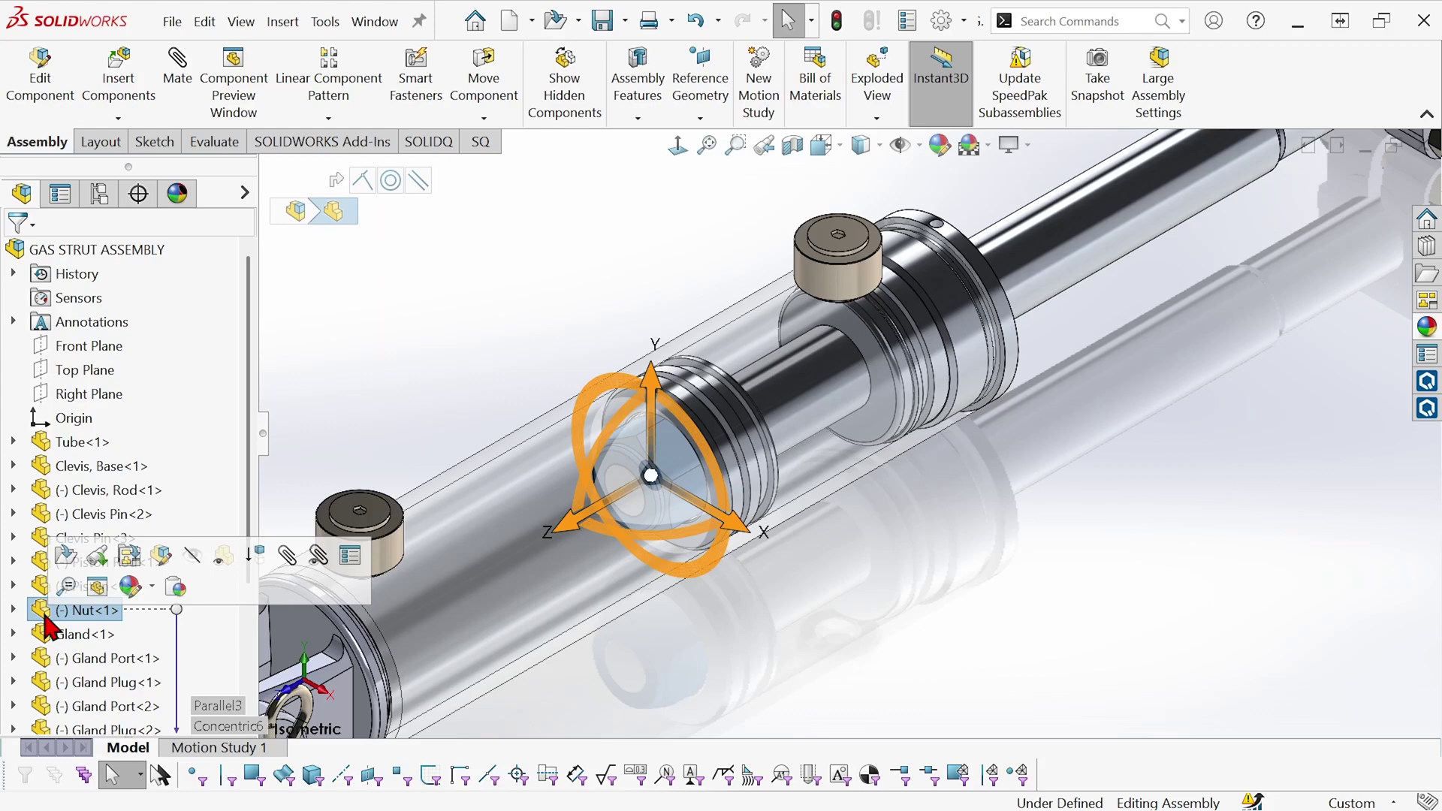
left_click(459, 347)
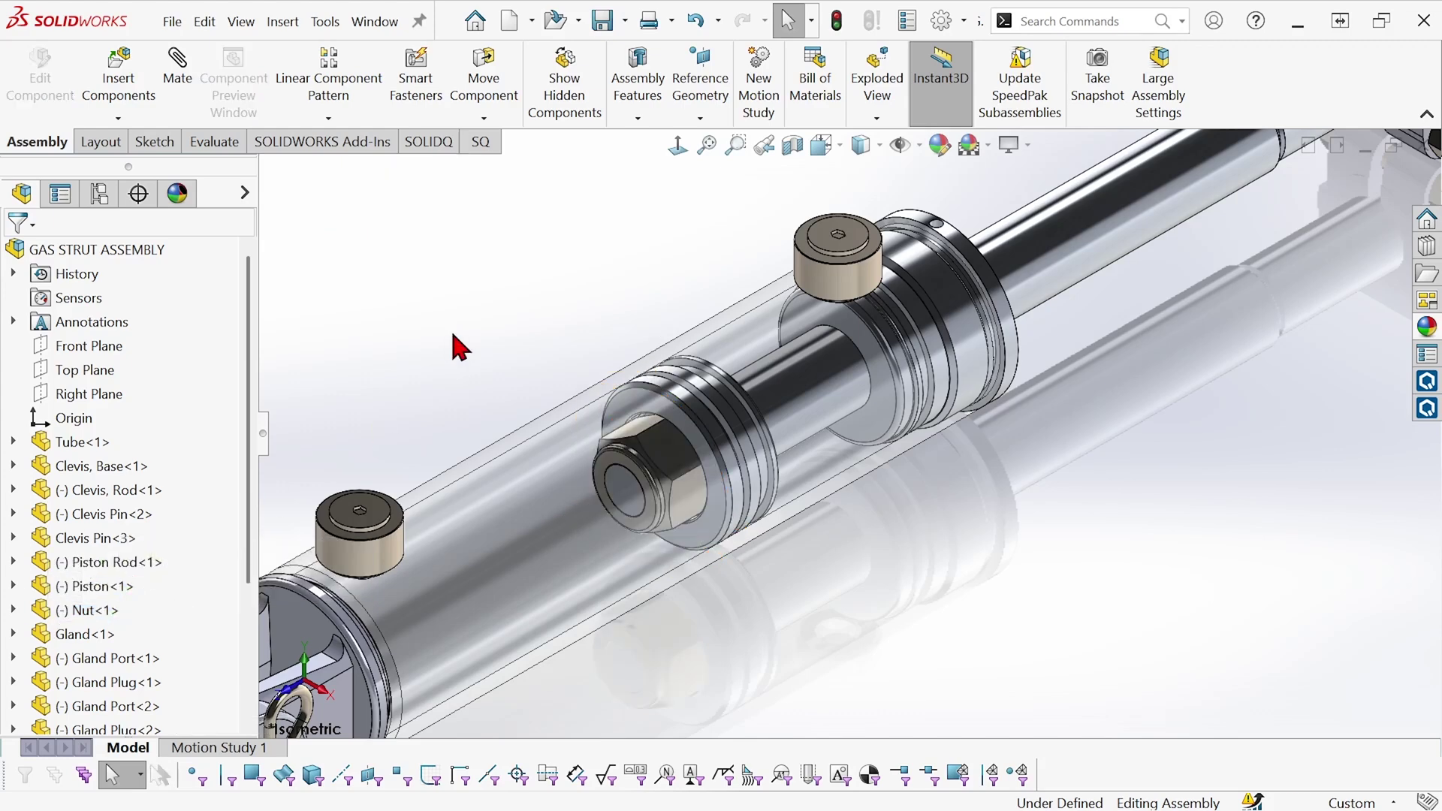
key("f")
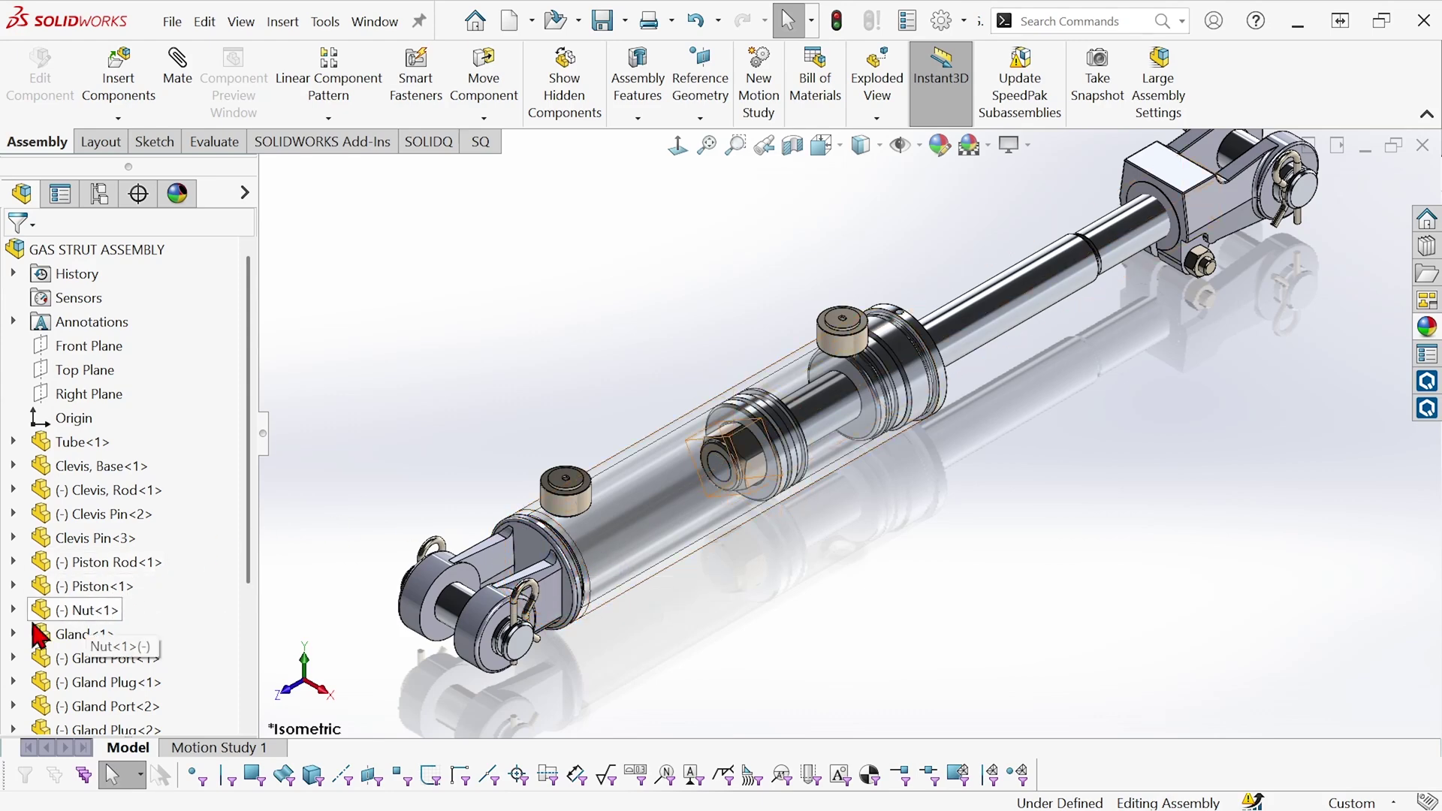
- Open Nut<1> from the FeatureManager tree in its own part window
left_click(52, 611)
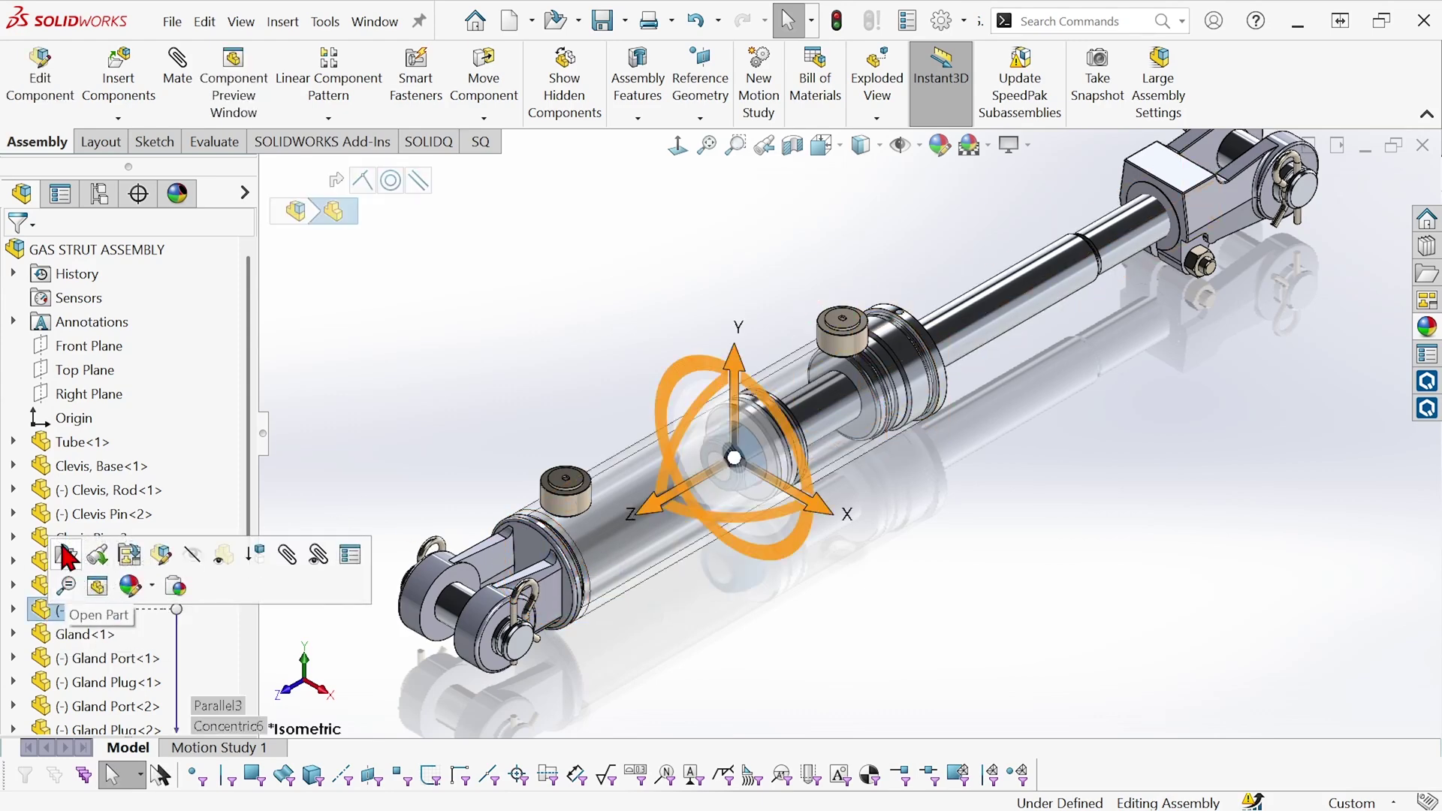
left_click(66, 558)
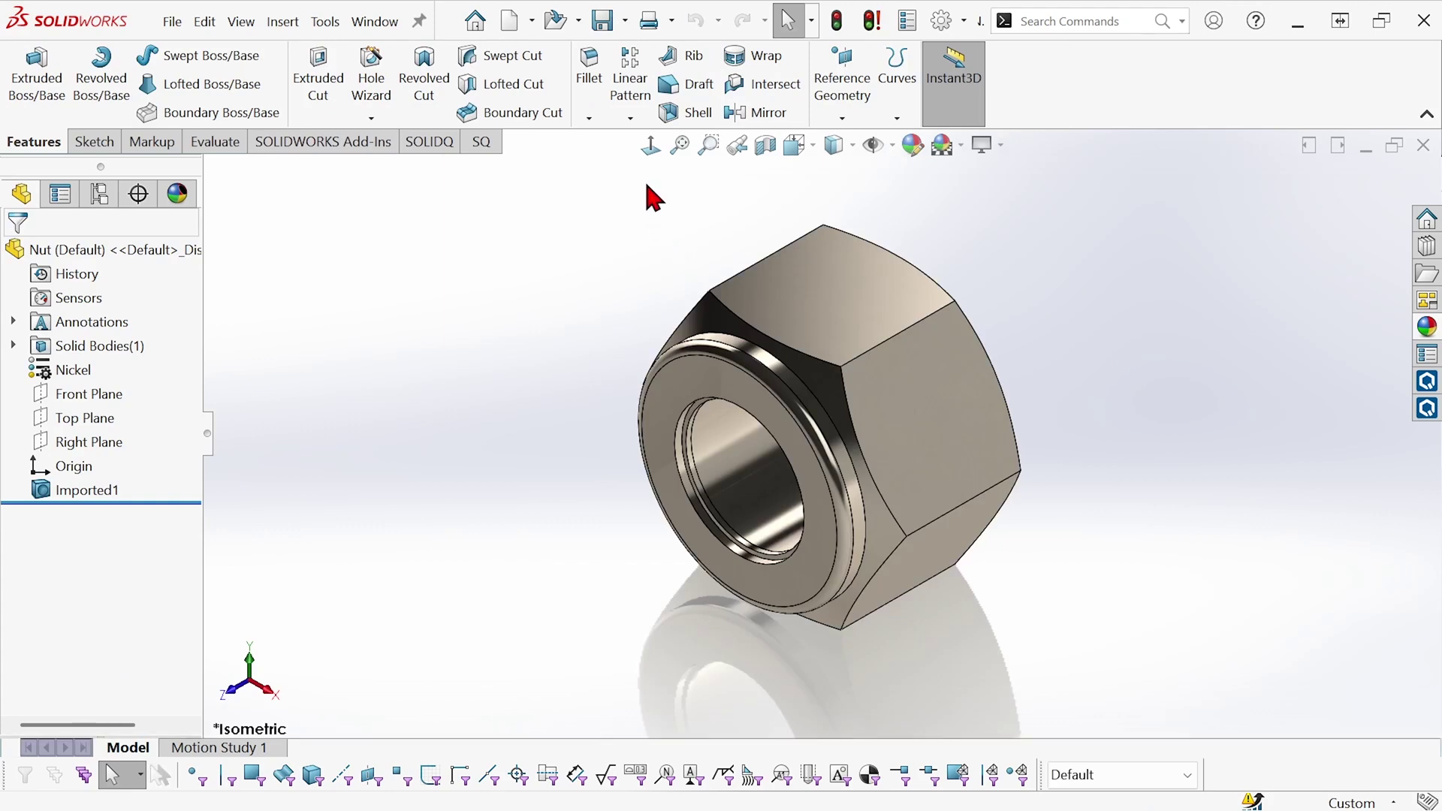
left_click(625, 21)
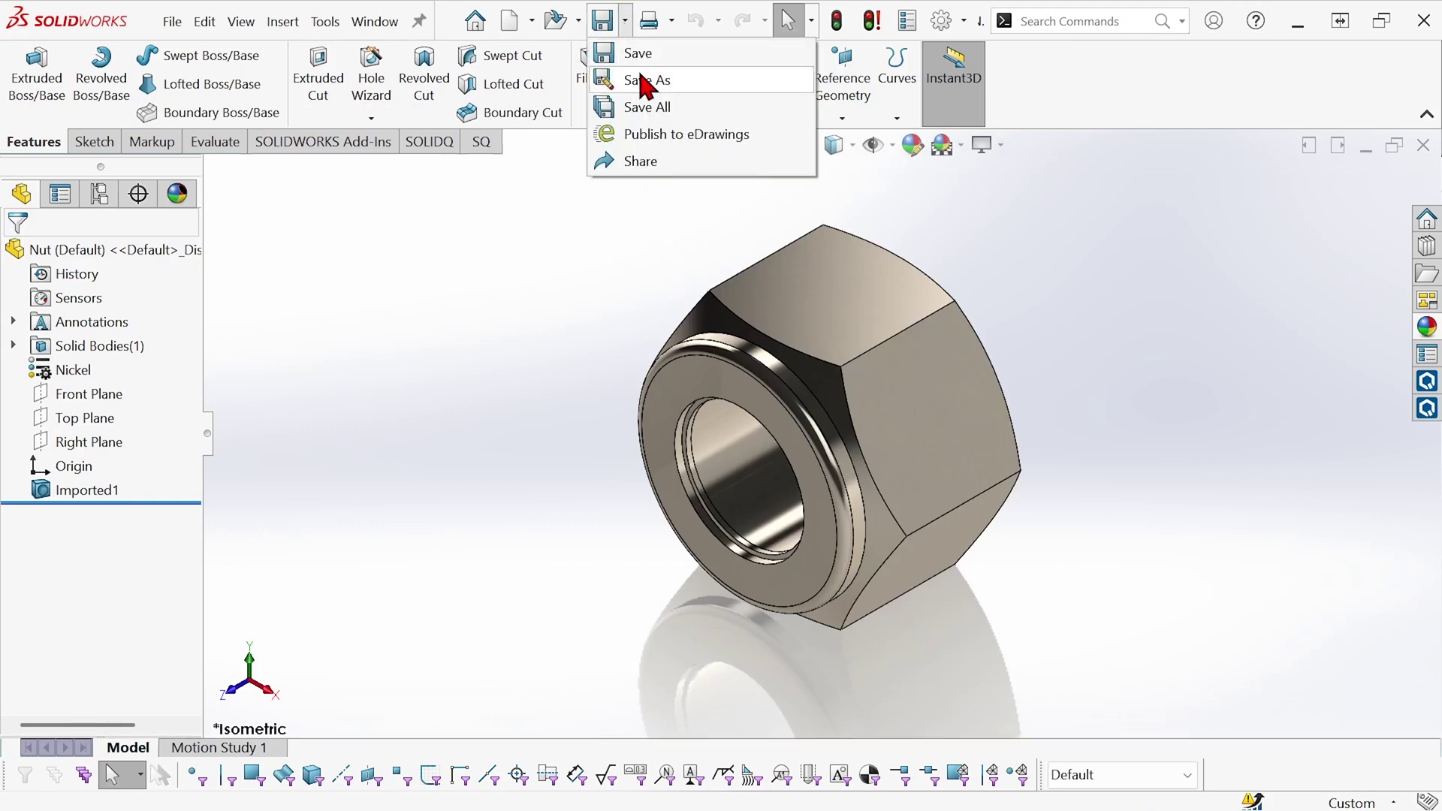
left_click(642, 79)
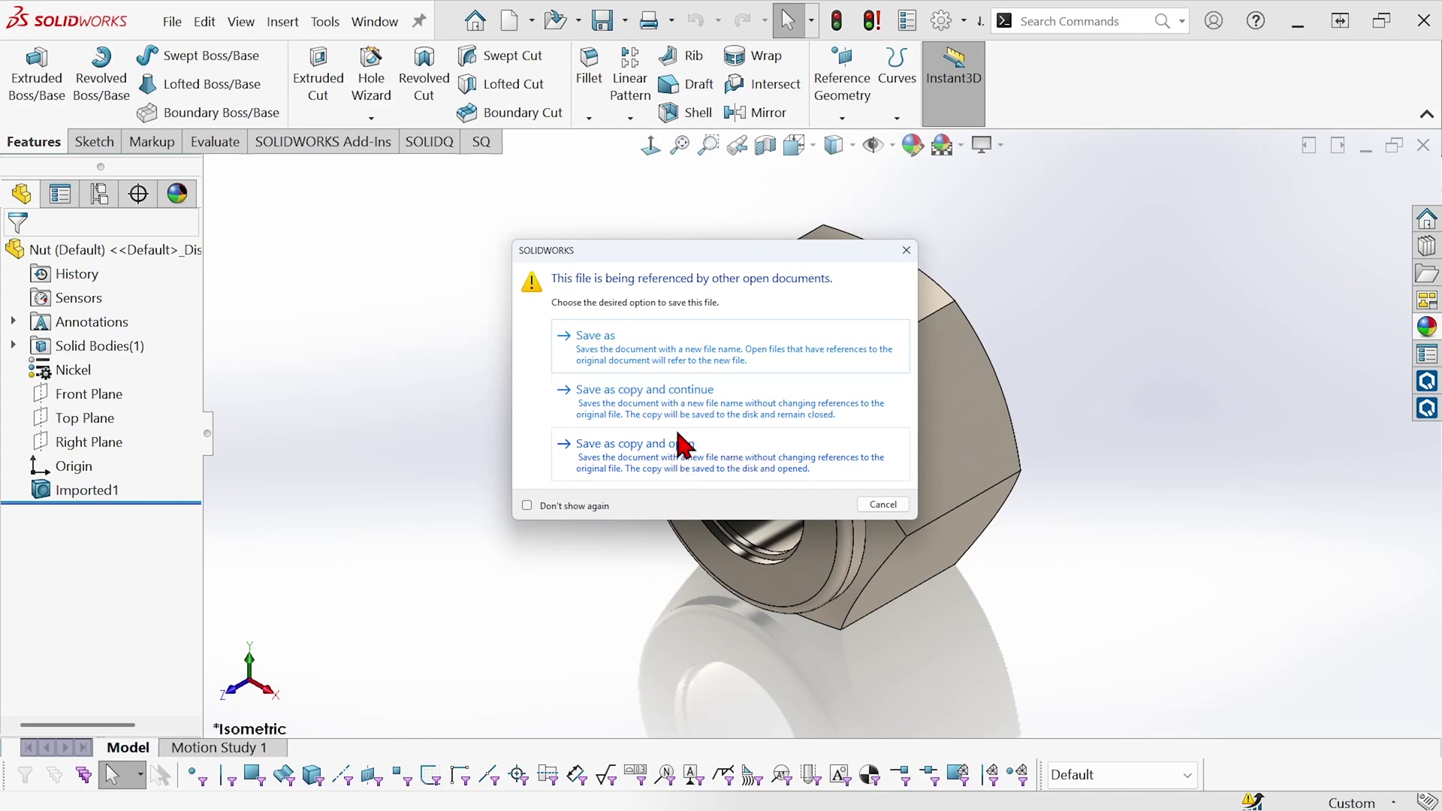
left_click(627, 359)
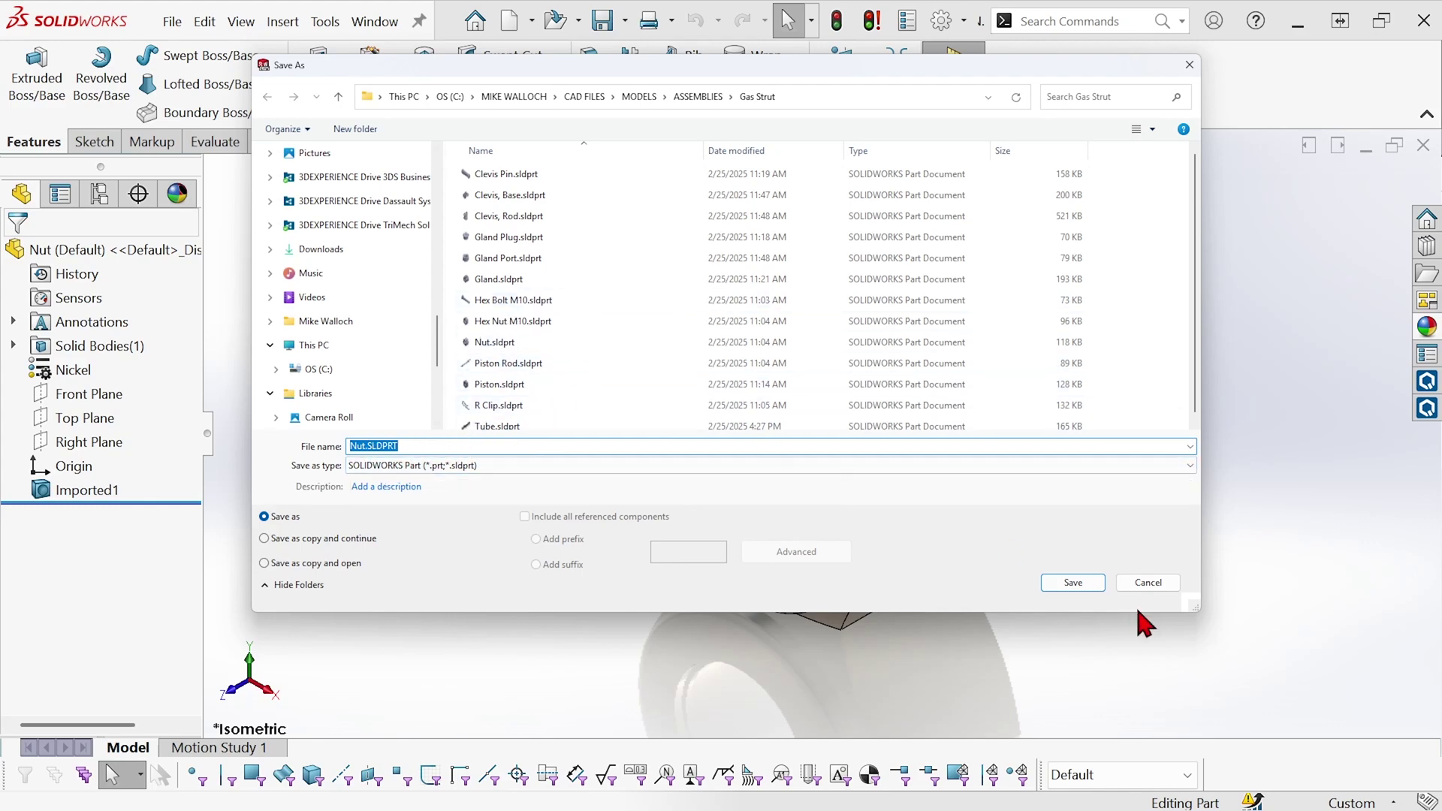
left_click(1168, 586)
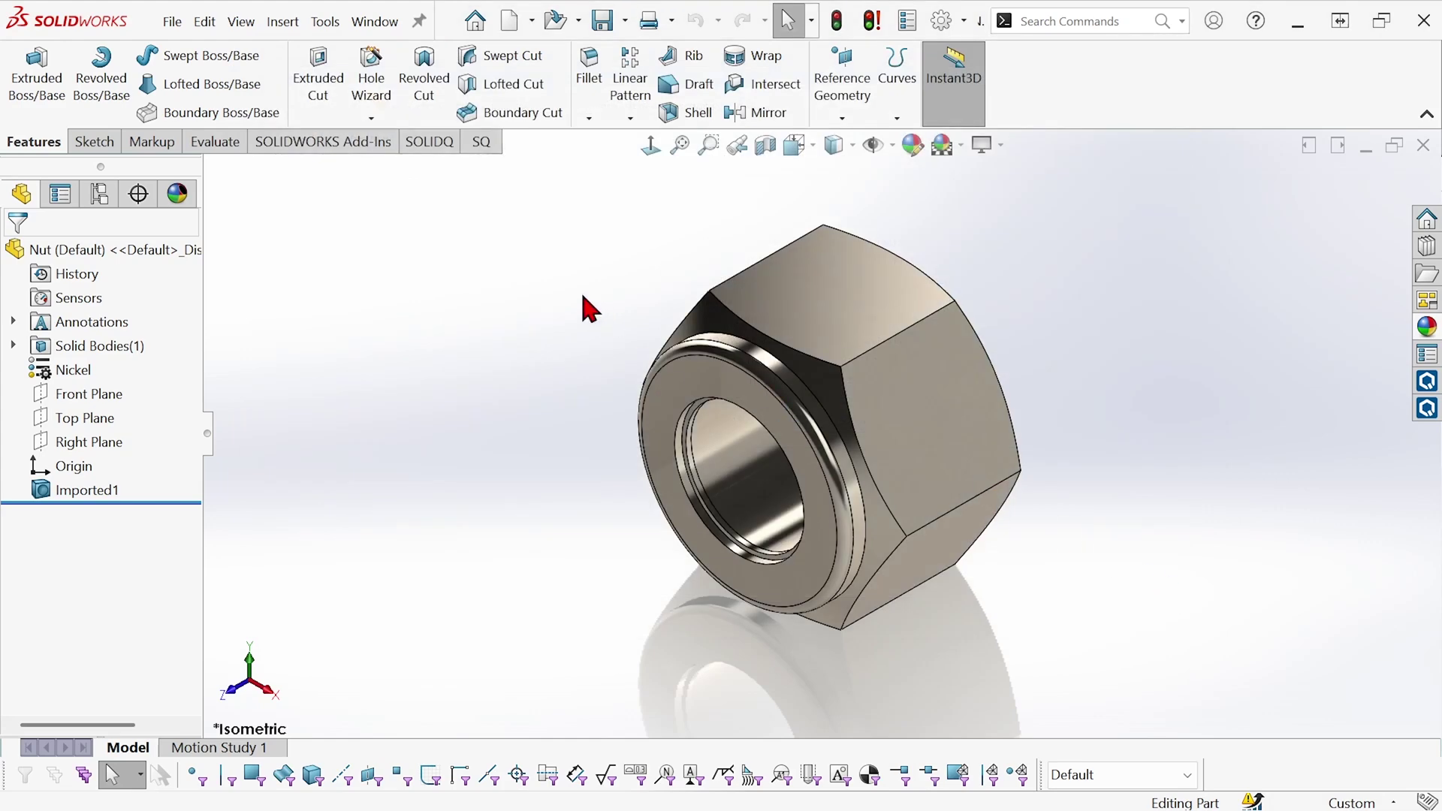
- Close the Nut part document, then the gas strut assembly document
left_click(1424, 145)
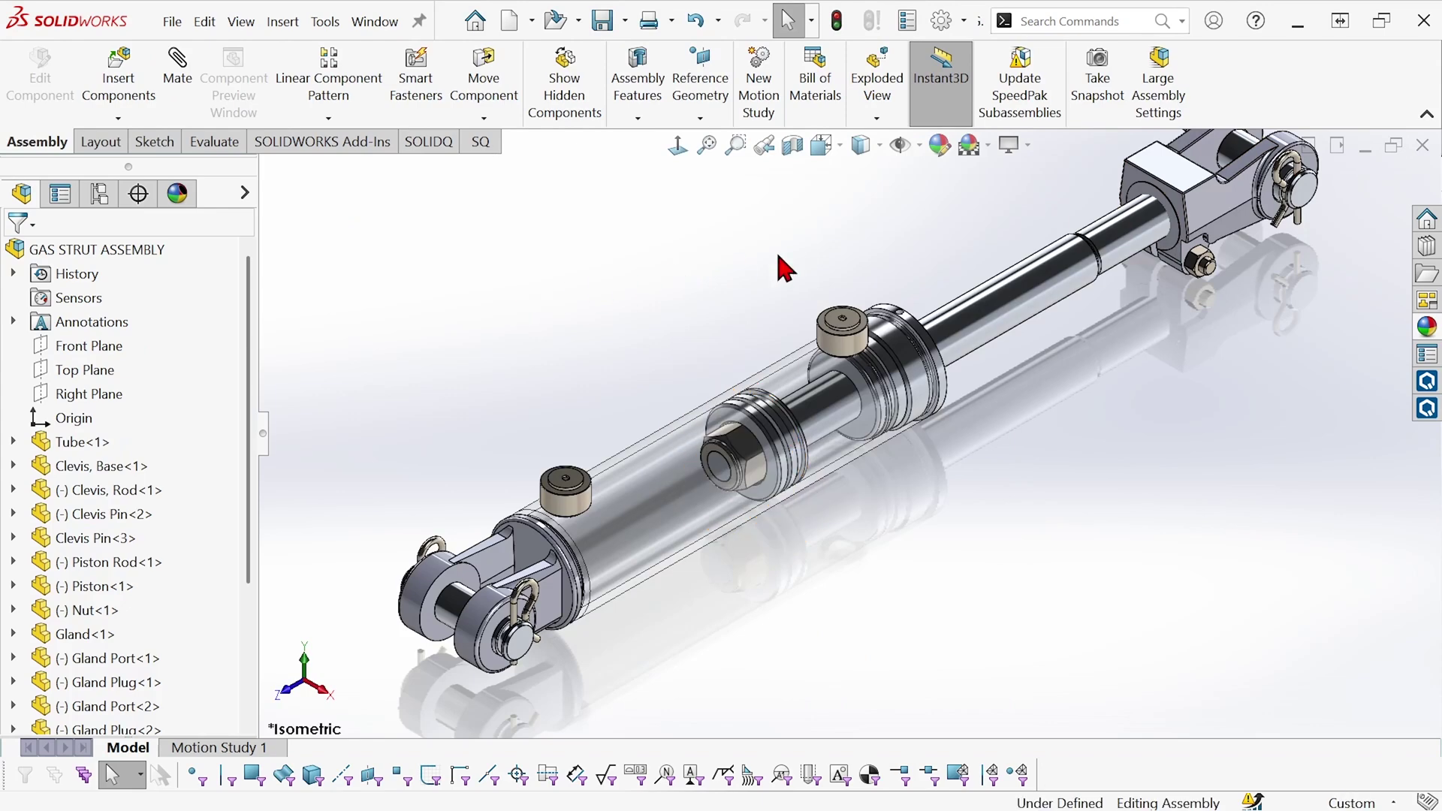
left_click(1424, 145)
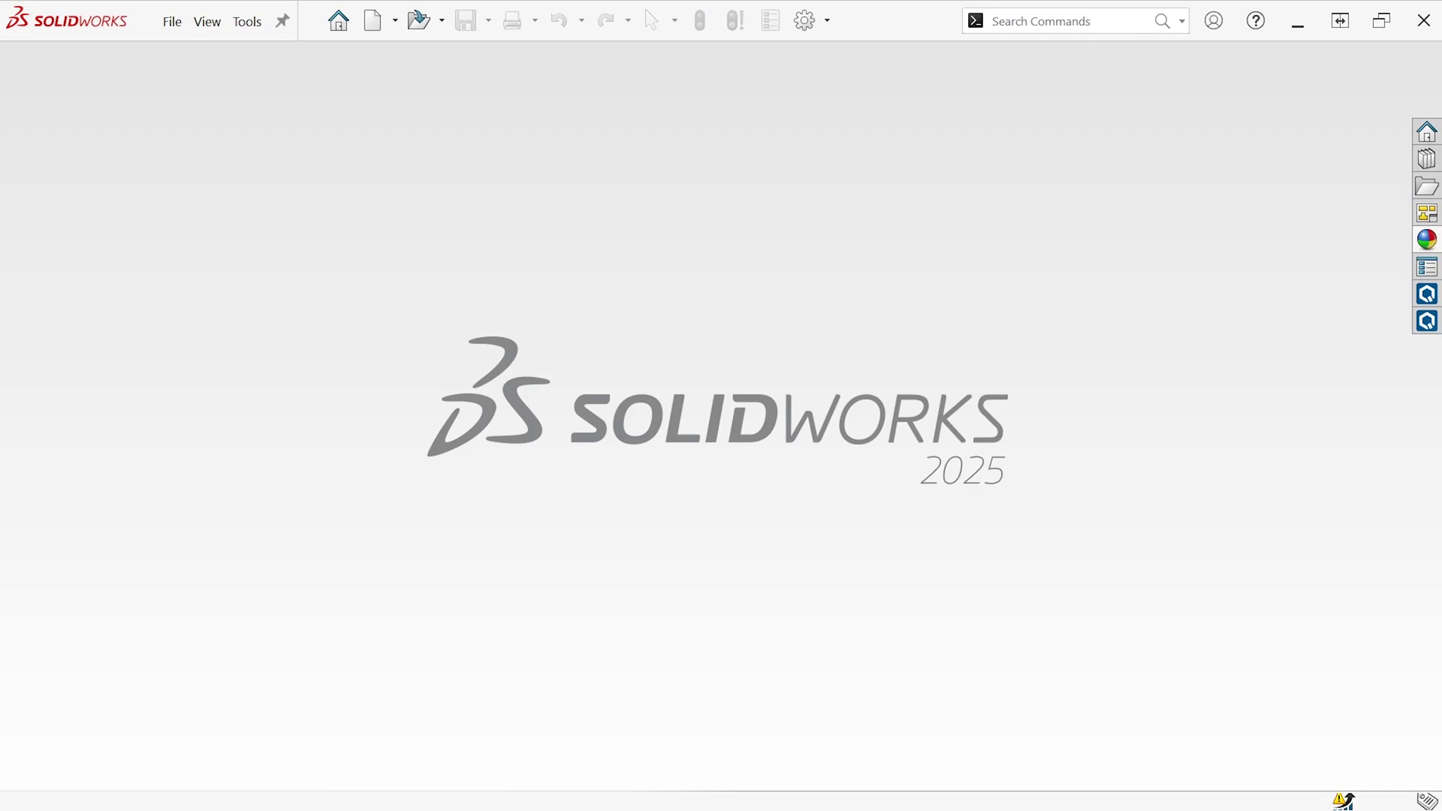
- In the Gas Strut folder, abandon a plain rename of Nut.sldprt and open its context menu
key("alt+Tab")
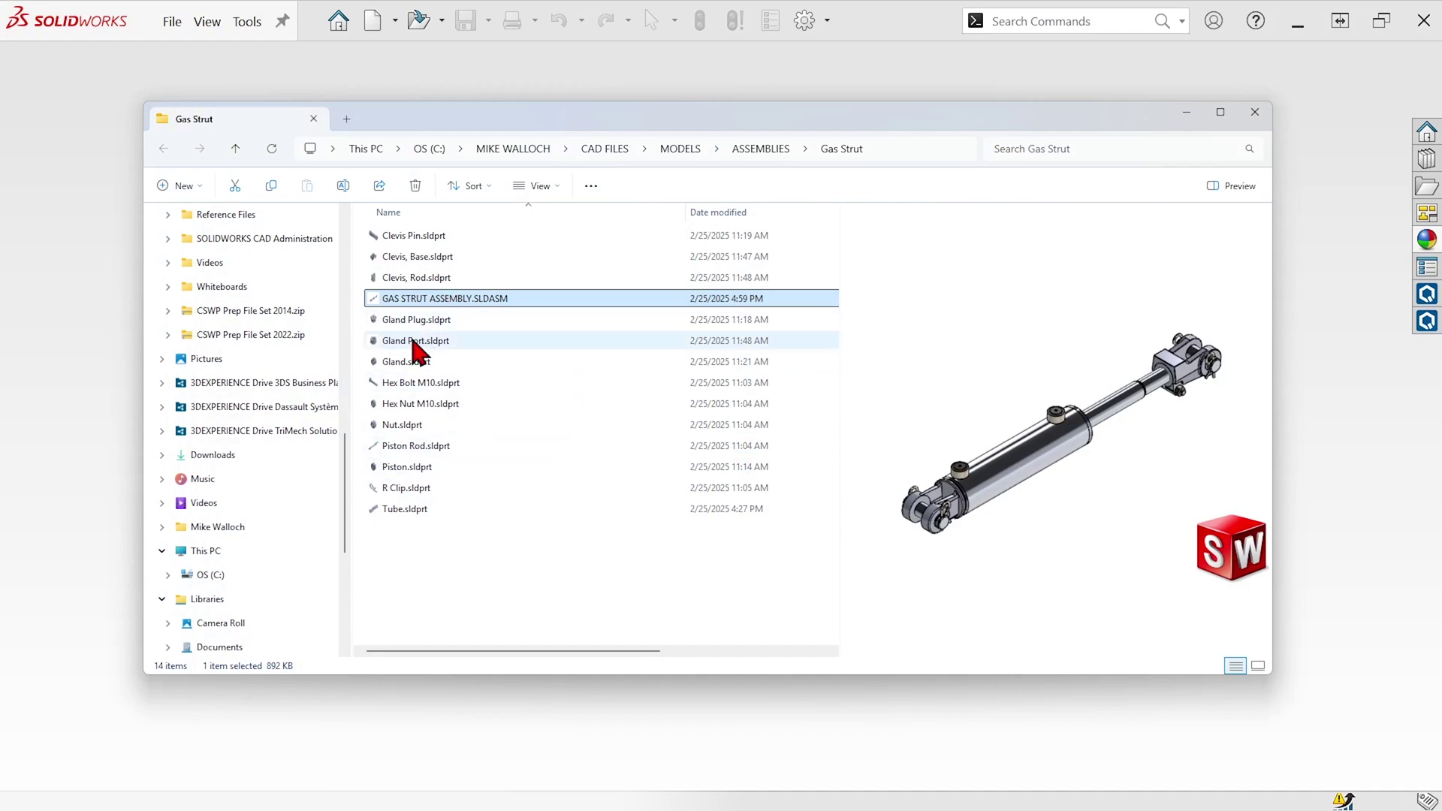
left_click(403, 436)
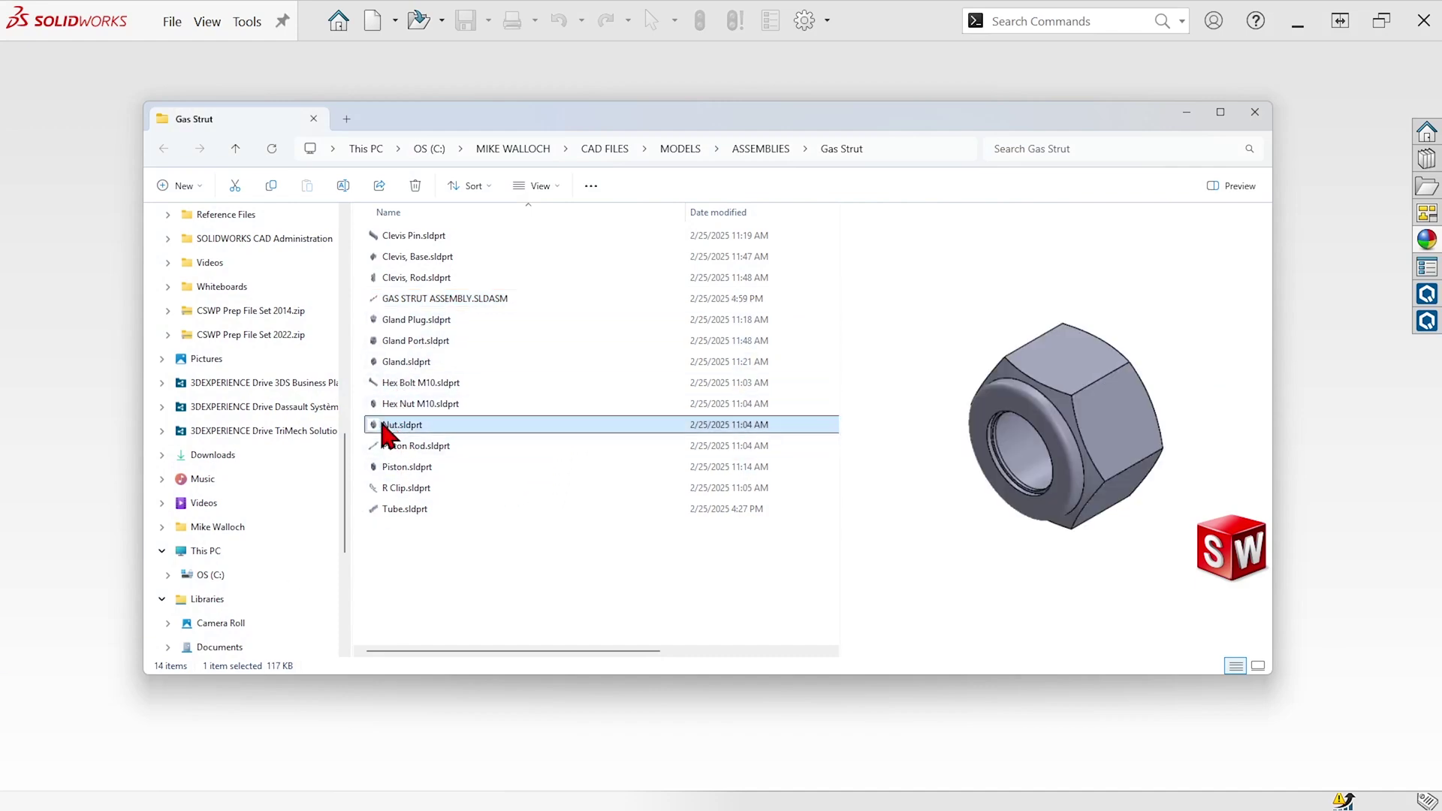
left_click(392, 426)
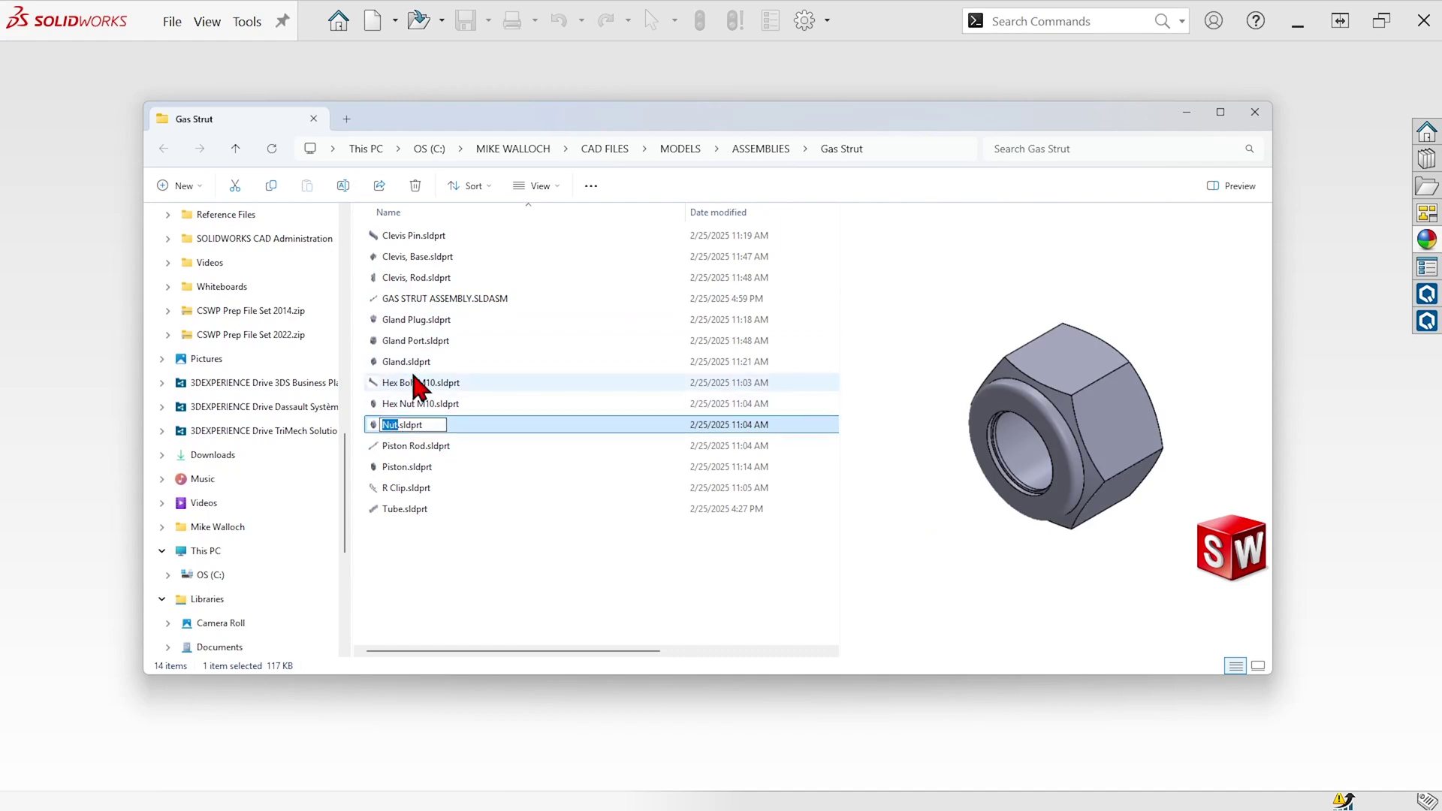
left_click(489, 561)
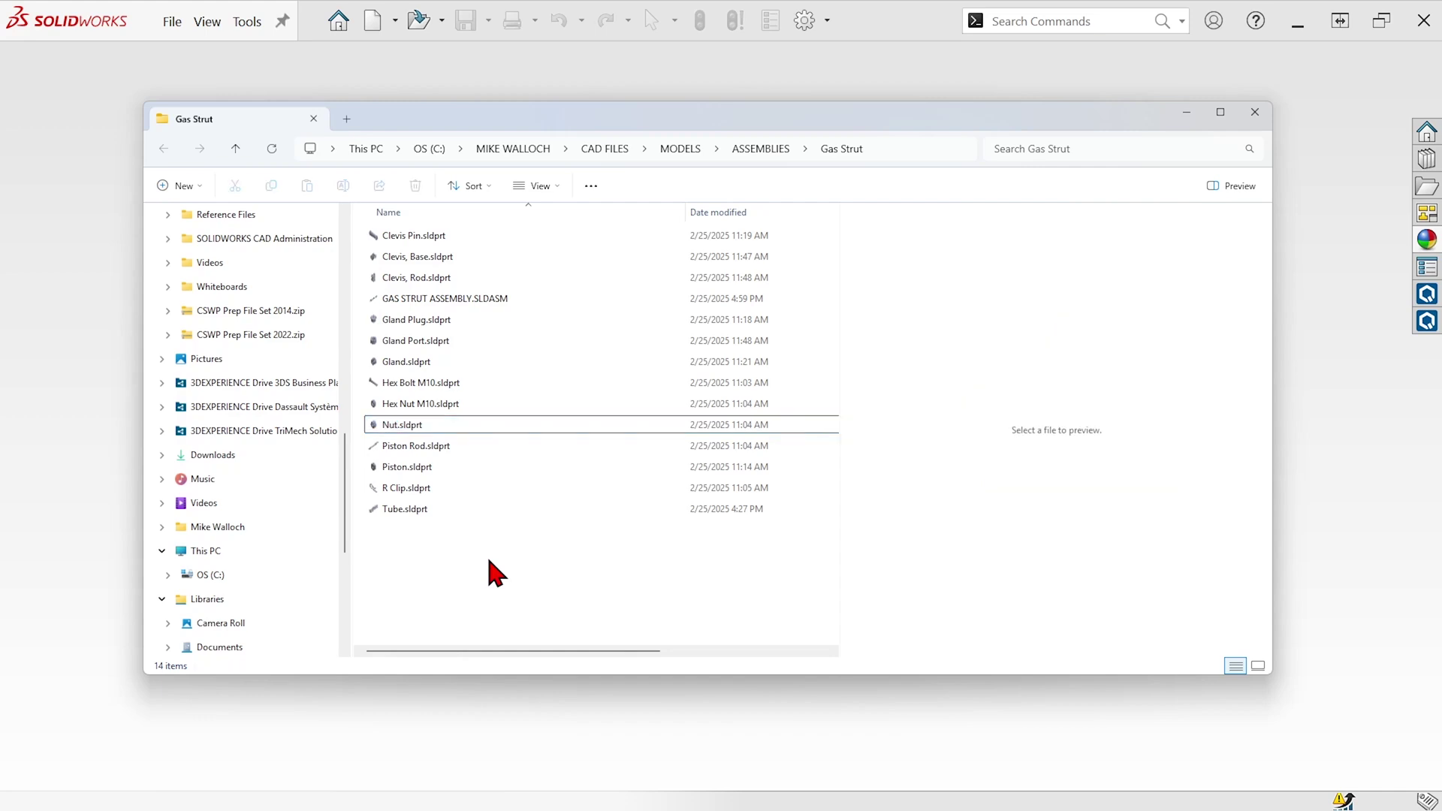
left_click(394, 426)
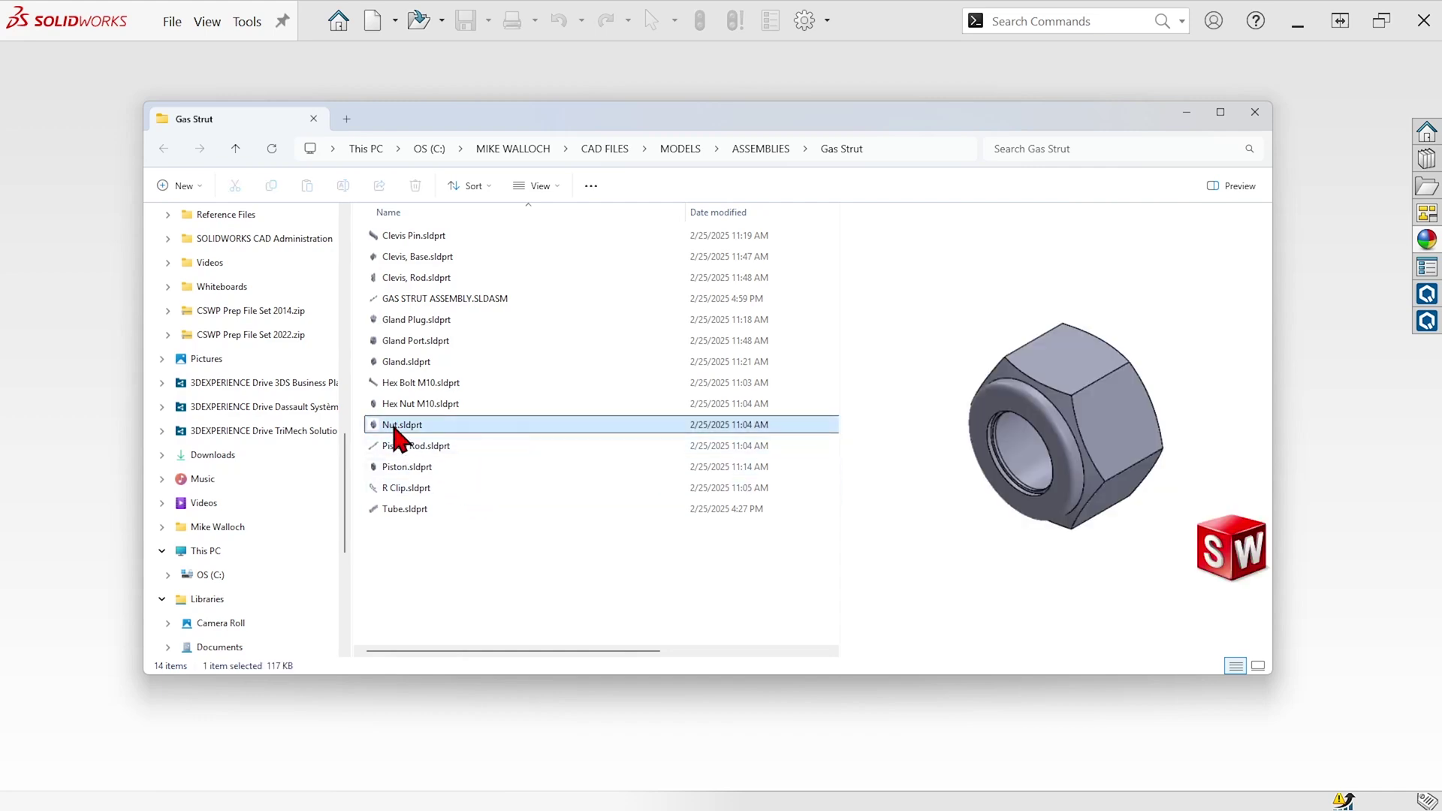
right_click(393, 426)
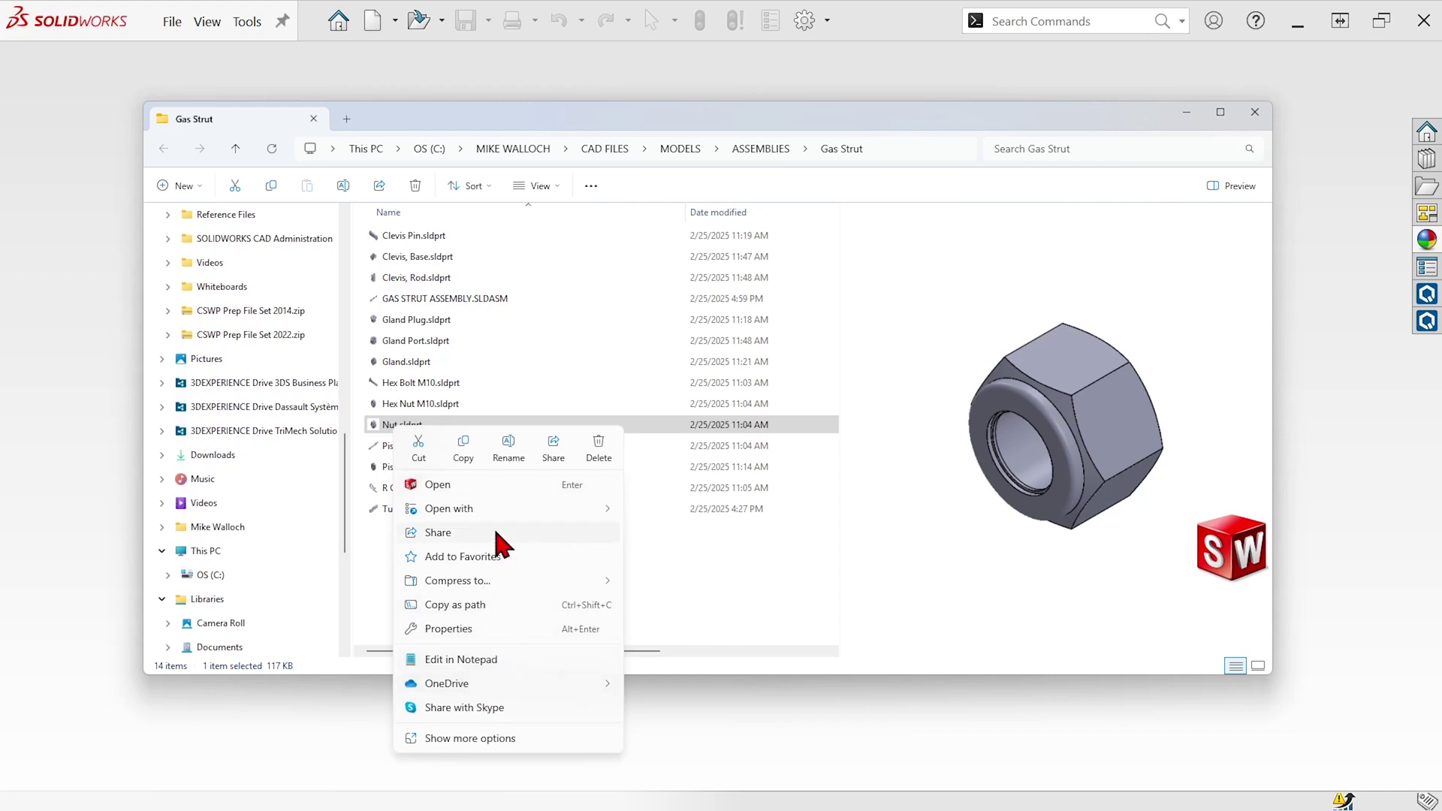
- Use SOLIDWORKS Rename to change Nut.sldprt to 'Piston Nut.sldprt' with Update where used
left_click(453, 739)
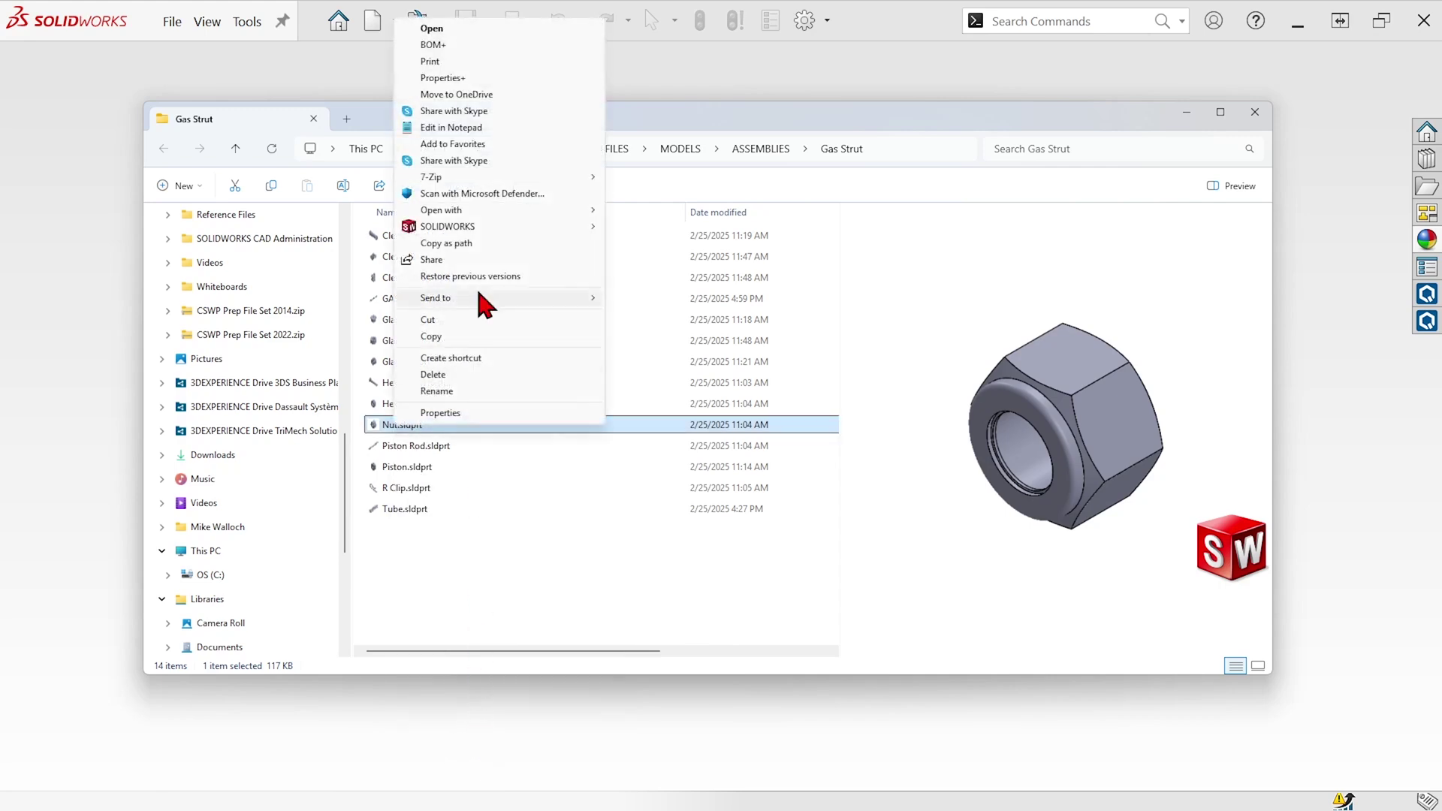
mouse_move(471, 225)
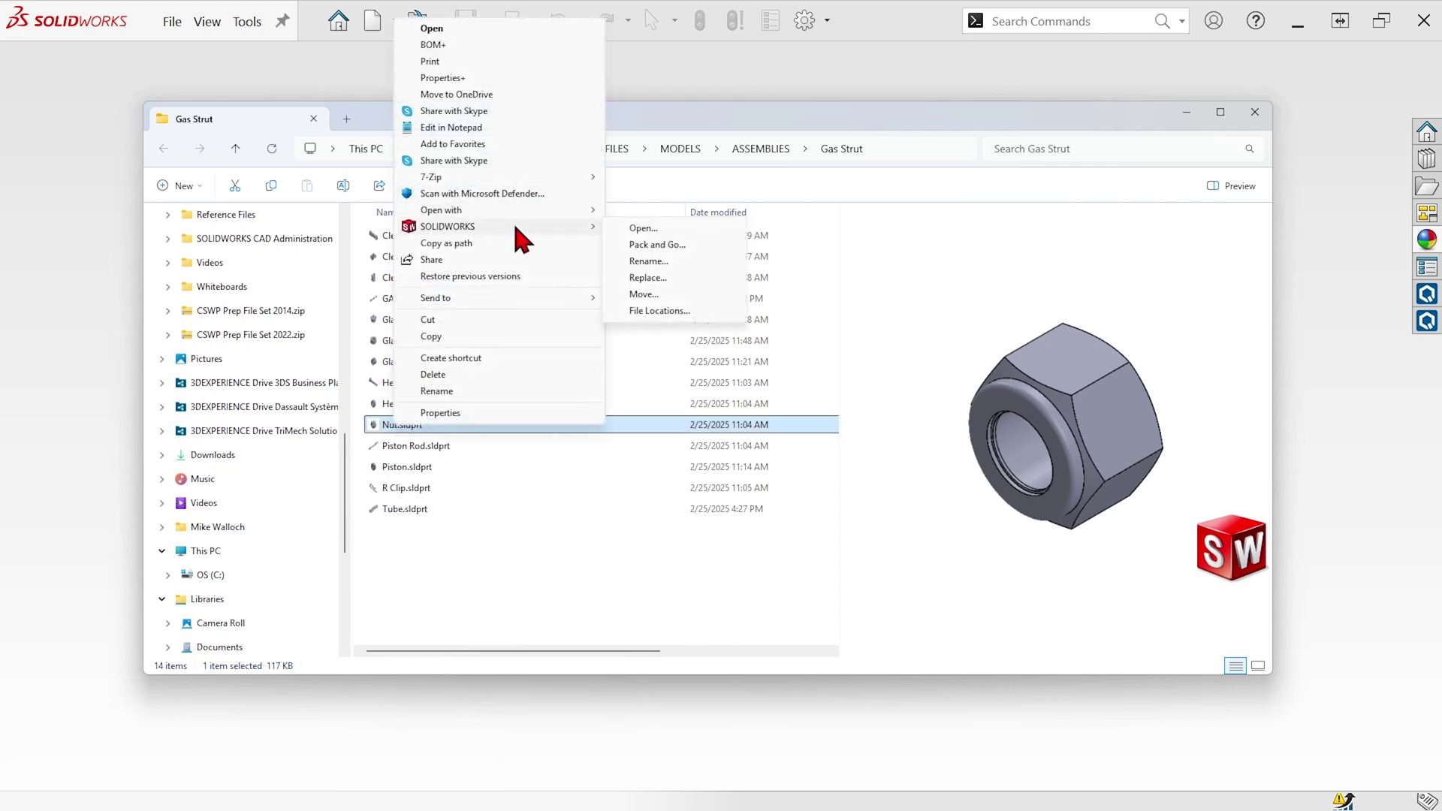
left_click(649, 260)
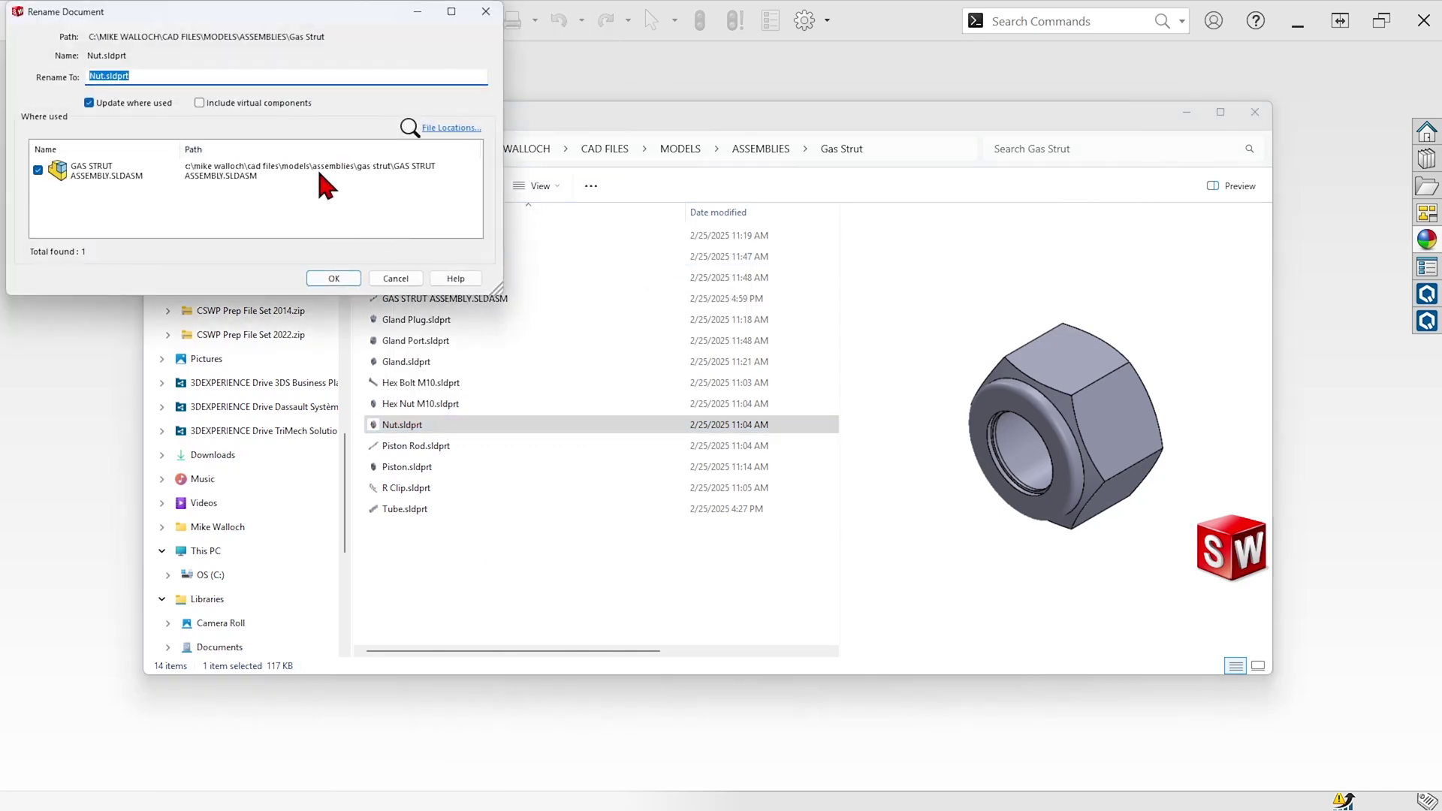
key("Home")
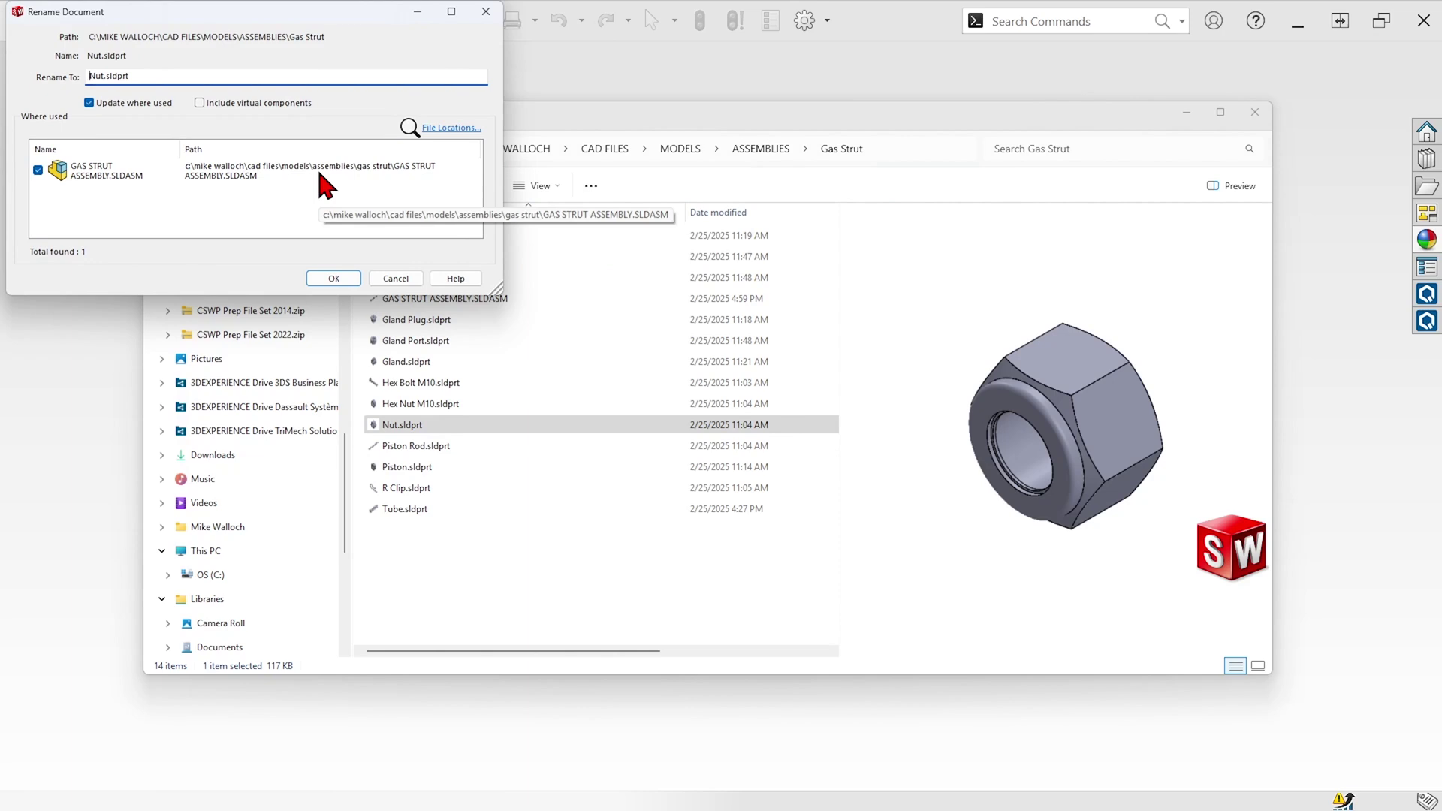
type("Piston")
left_click(324, 277)
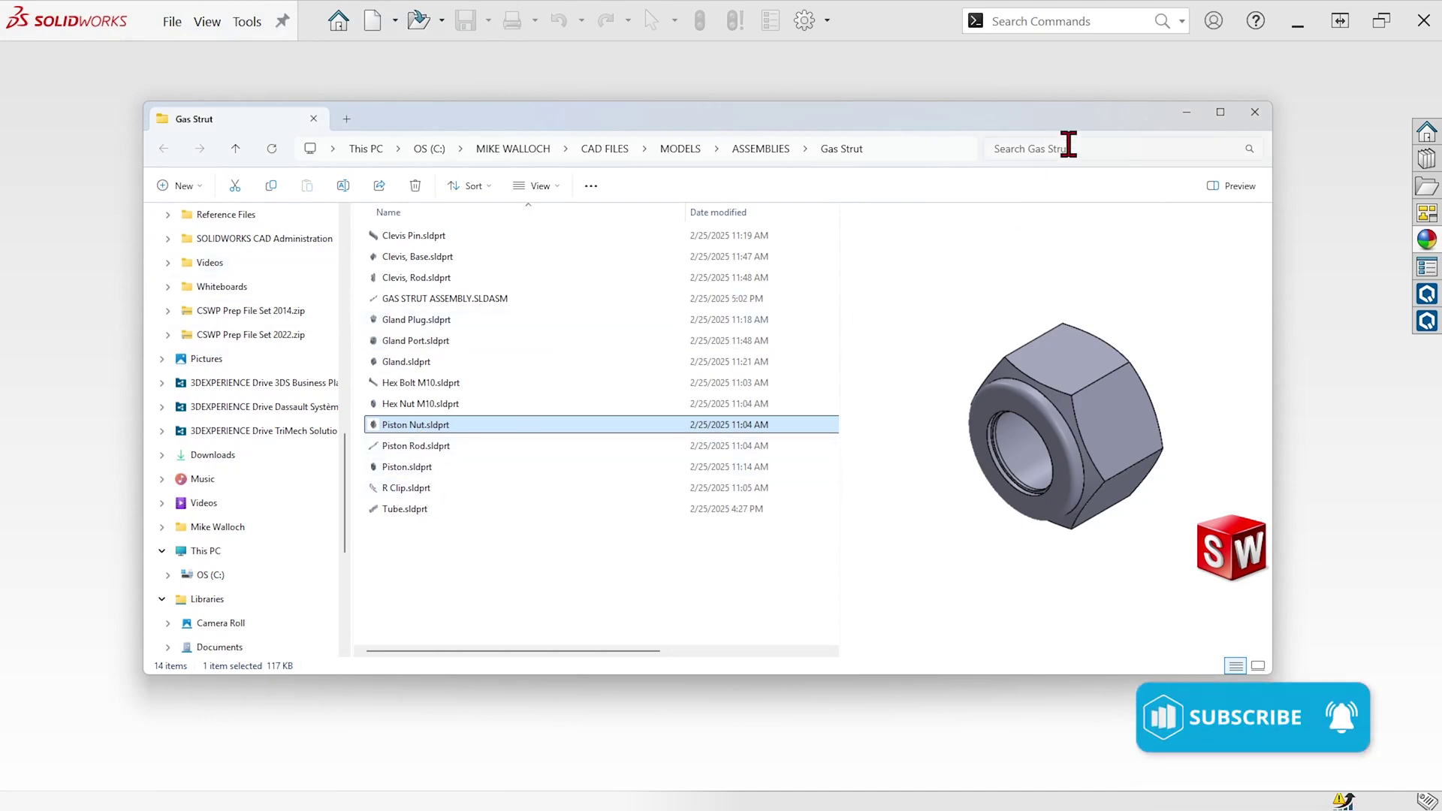
- Close Explorer and select GAS STRUT ASSEMBLY.SLDASM in SOLIDWORKS's Open dialog
left_click(1187, 115)
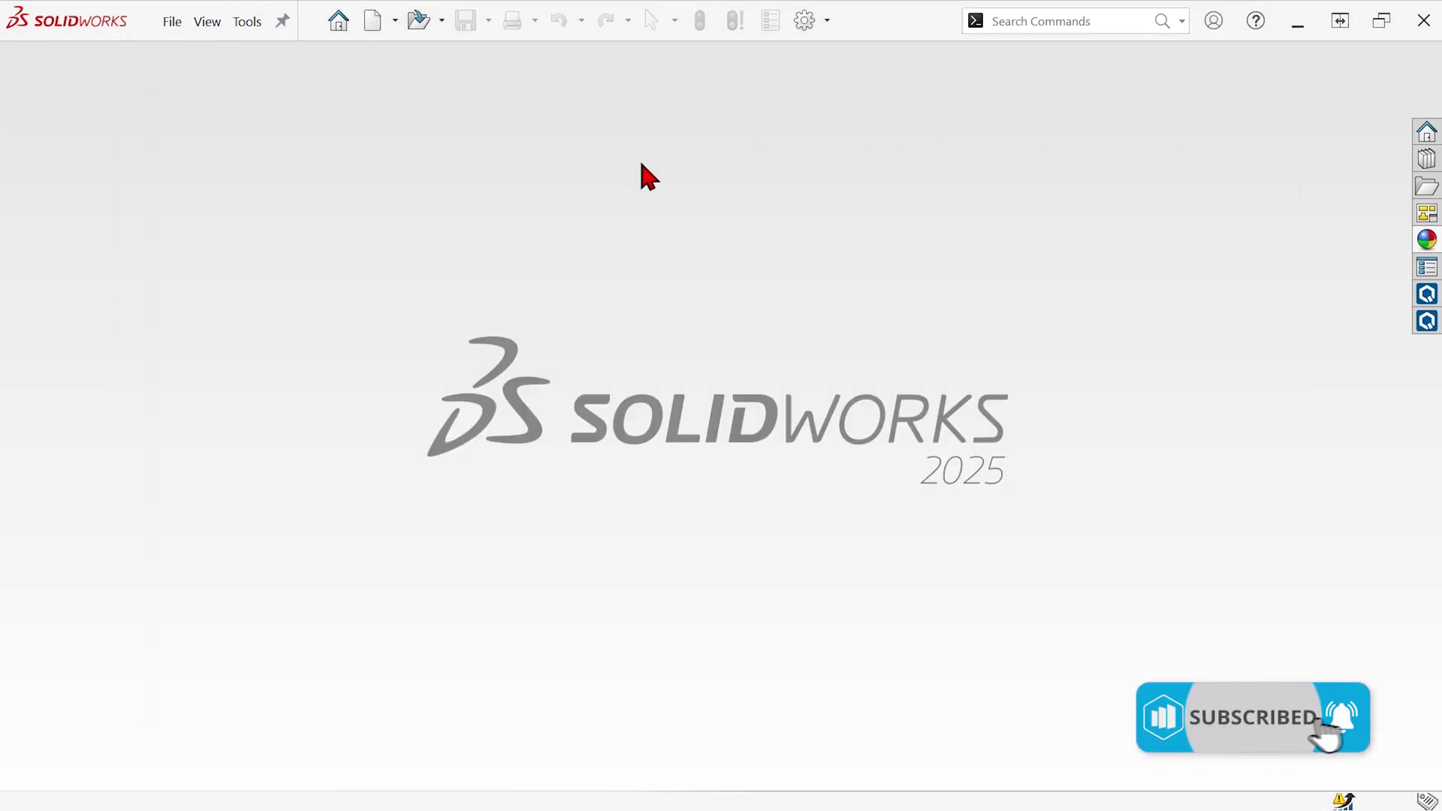
left_click(420, 22)
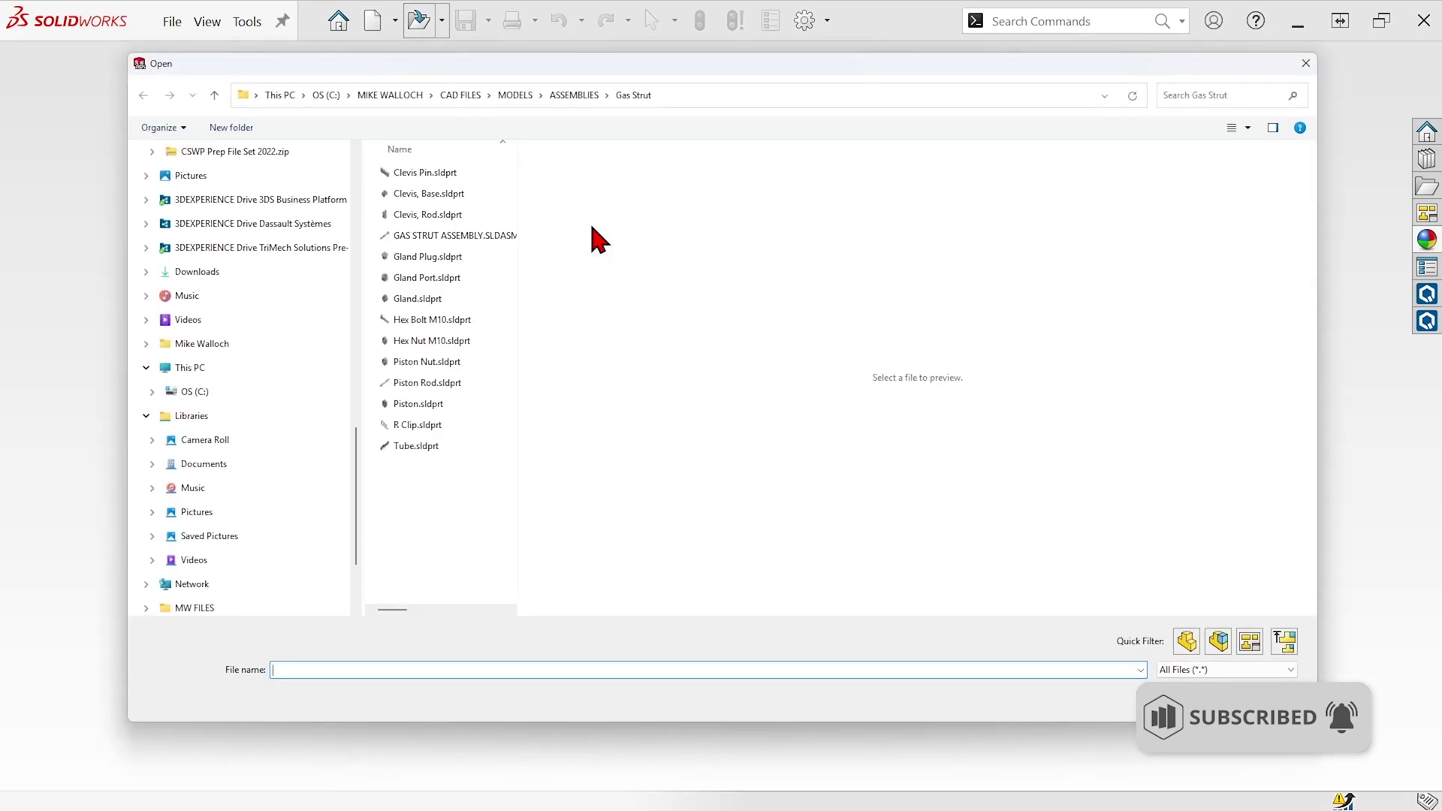
left_click(419, 236)
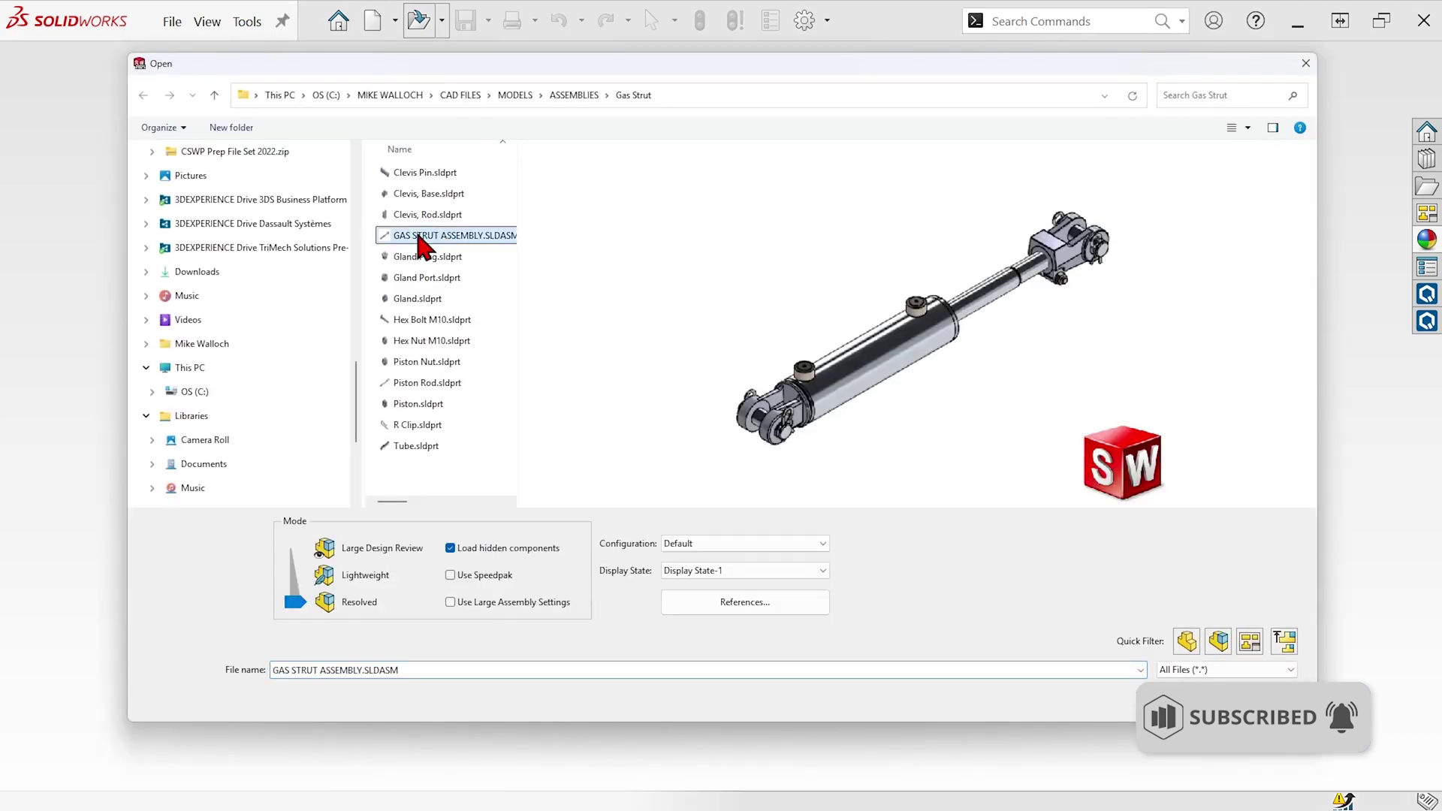
- Review the assembly's References list, confirming Piston Nut.sldprt and its folder path
left_click(744, 603)
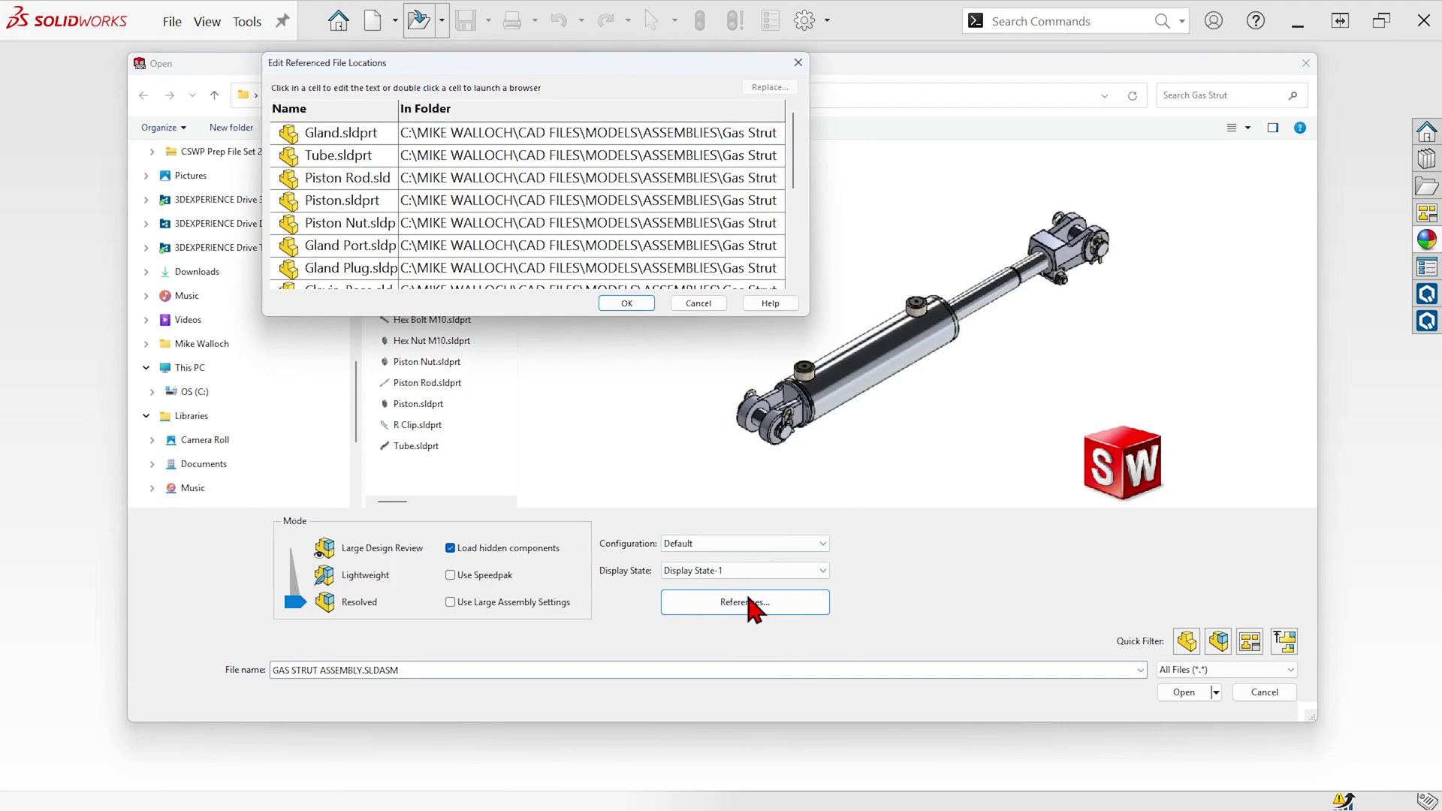
left_click_drag(806, 321, 1118, 483)
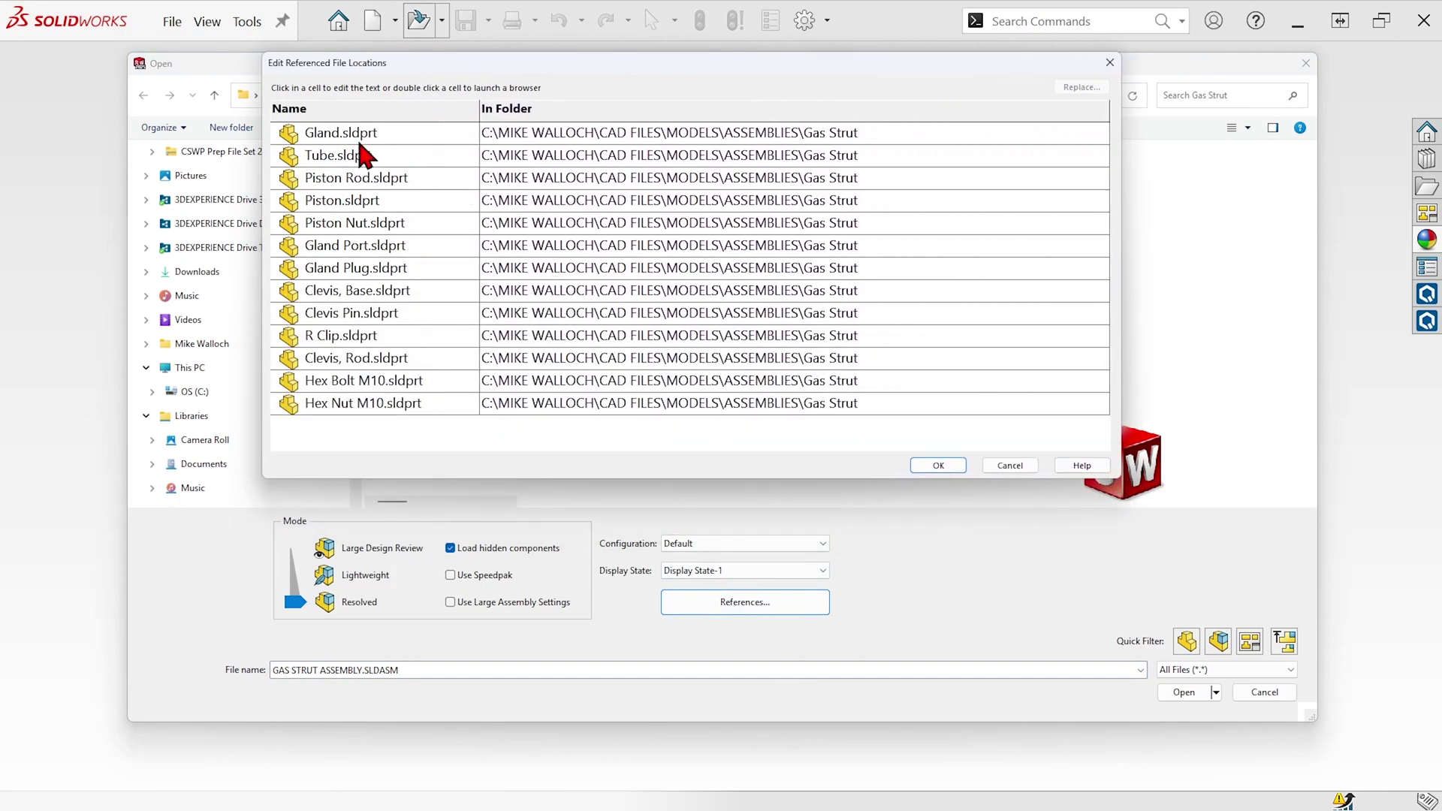
left_click(350, 219)
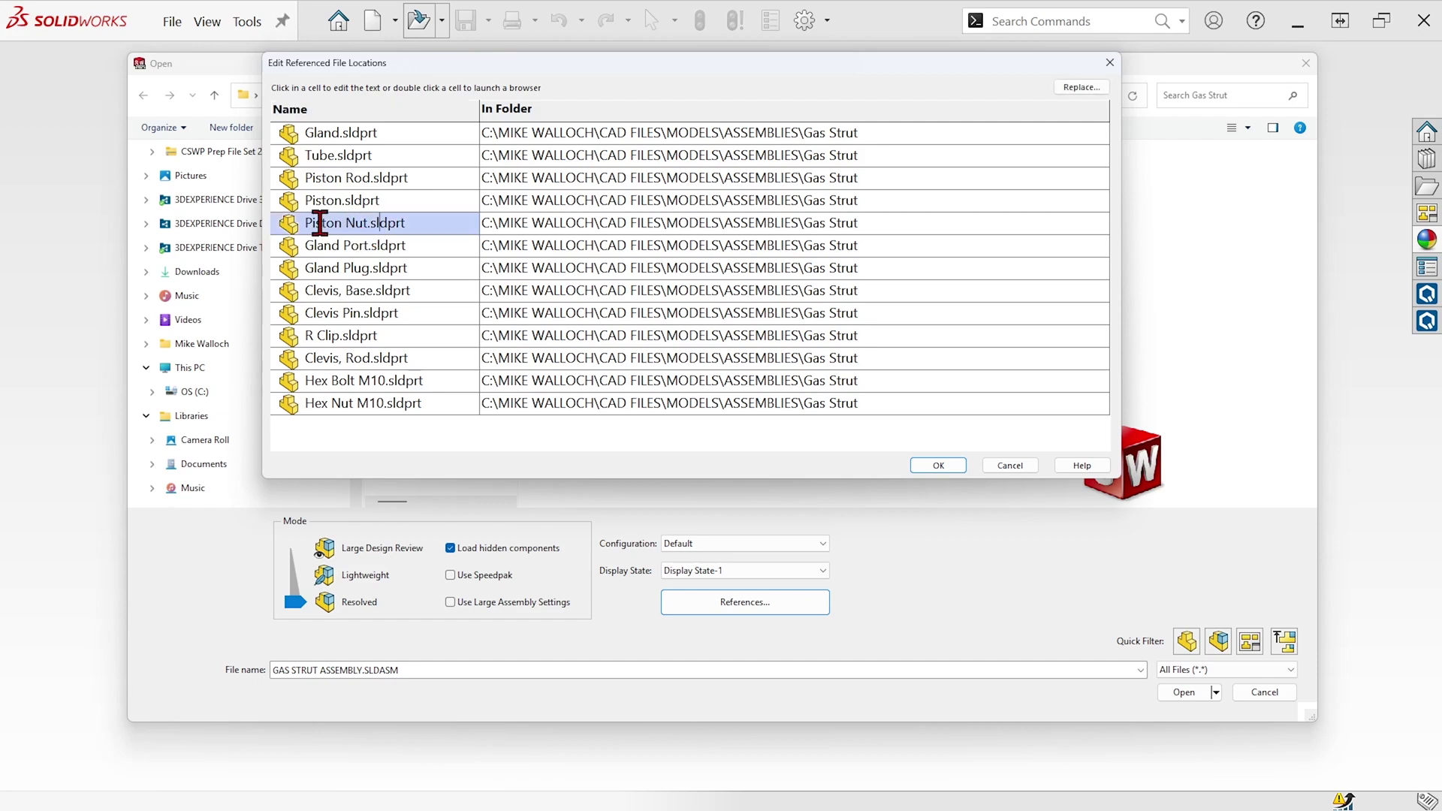
left_click(637, 290)
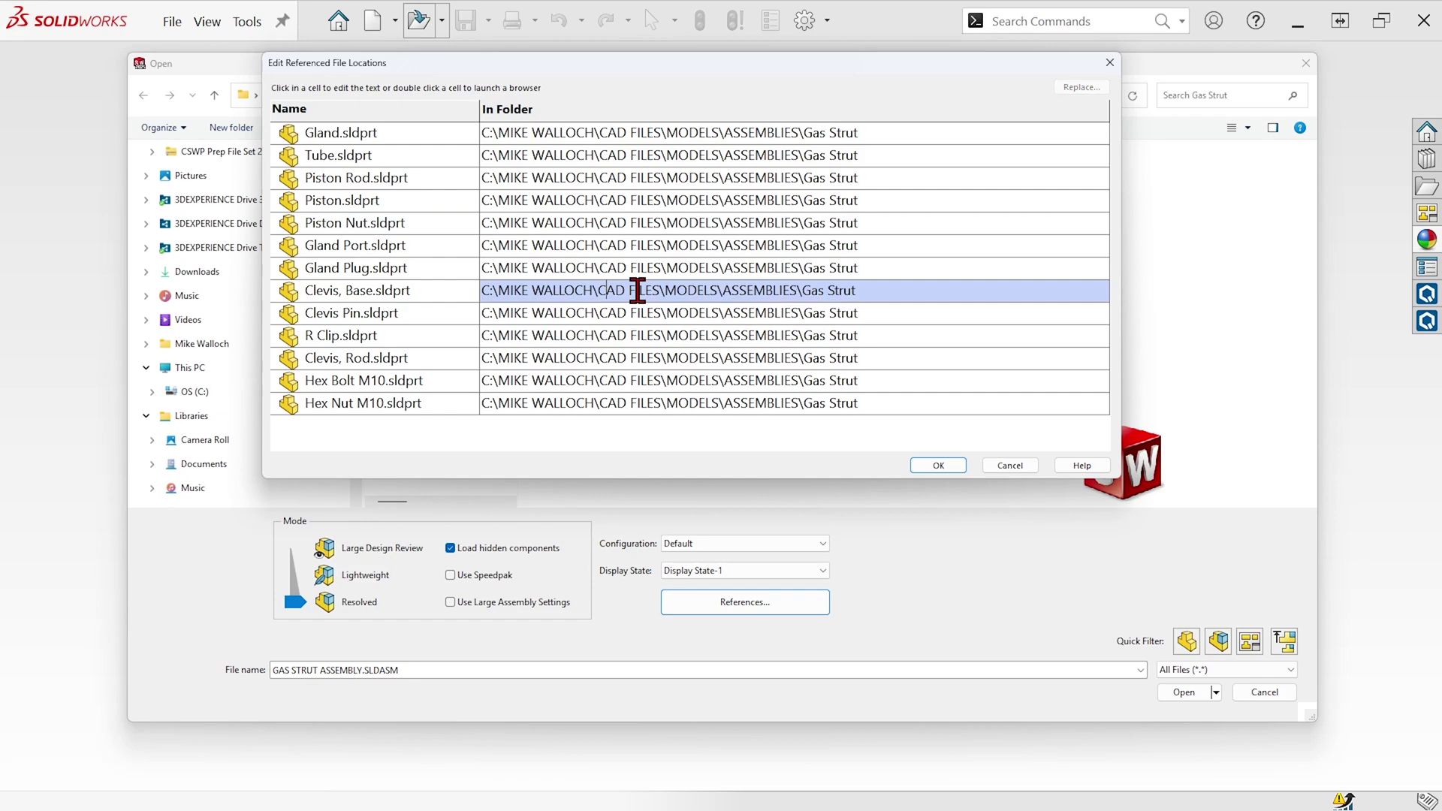
- Open GAS STRUT ASSEMBLY and select Piston Nut<1> in the tree to confirm it loaded
left_click(940, 466)
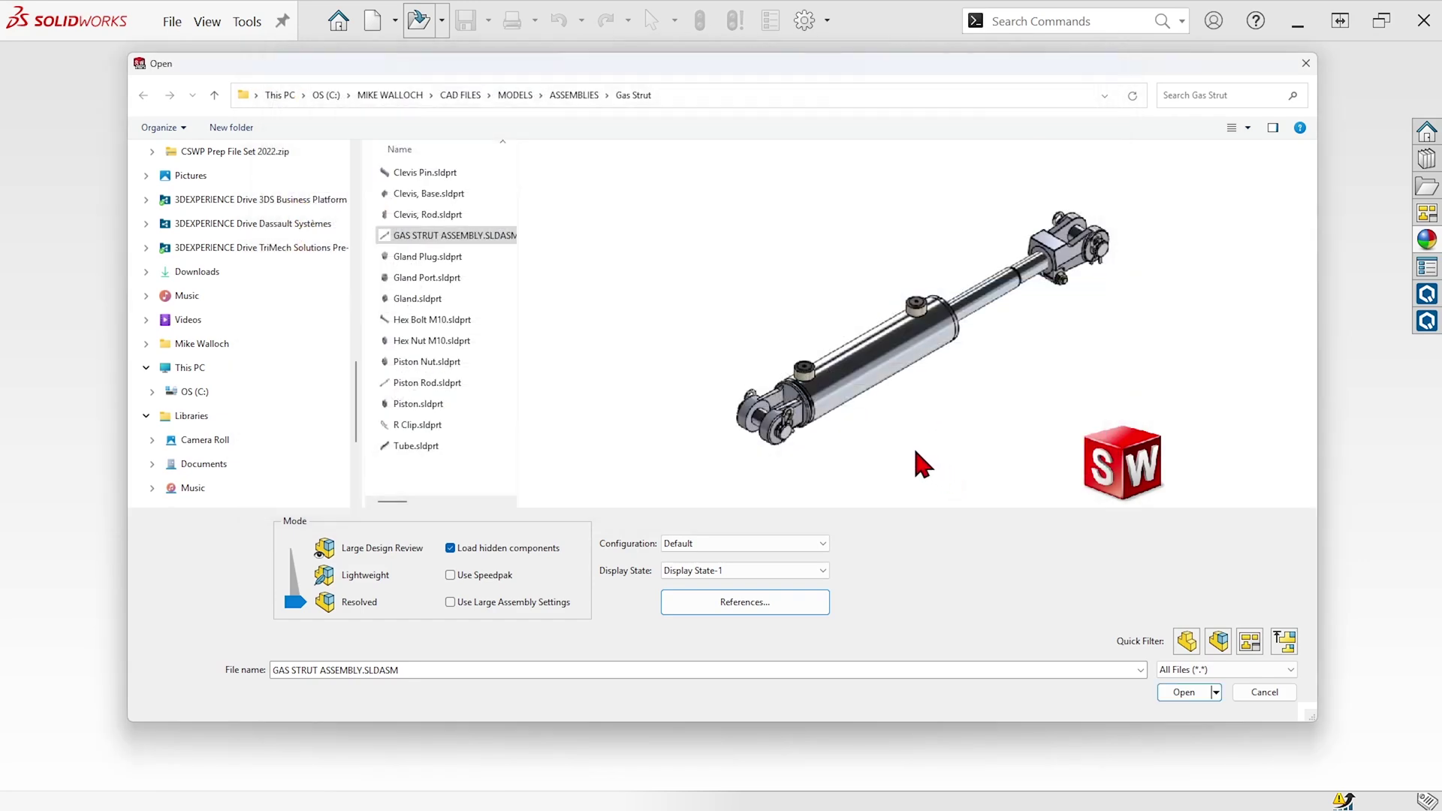
left_click(1197, 693)
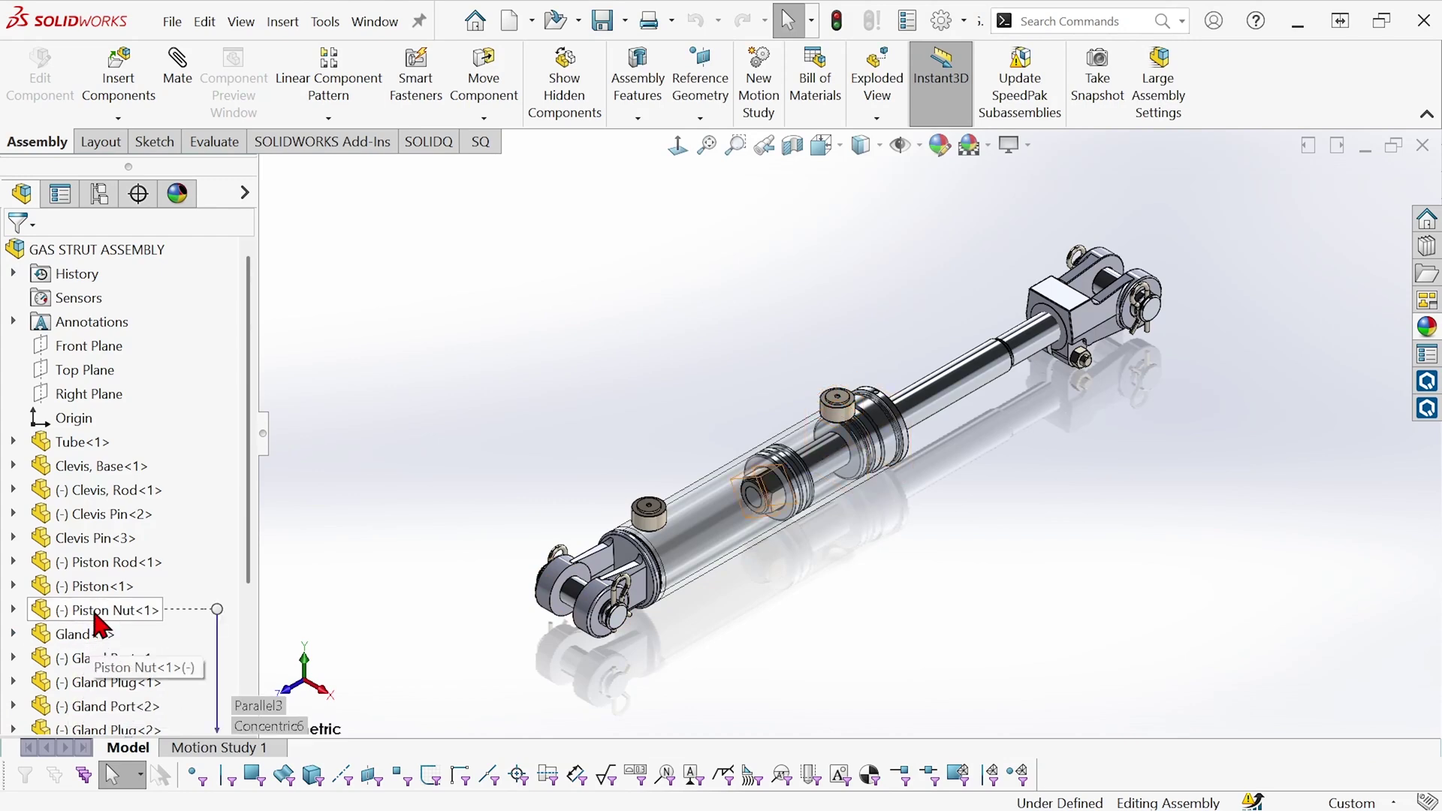
left_click(91, 606)
left_click(517, 309)
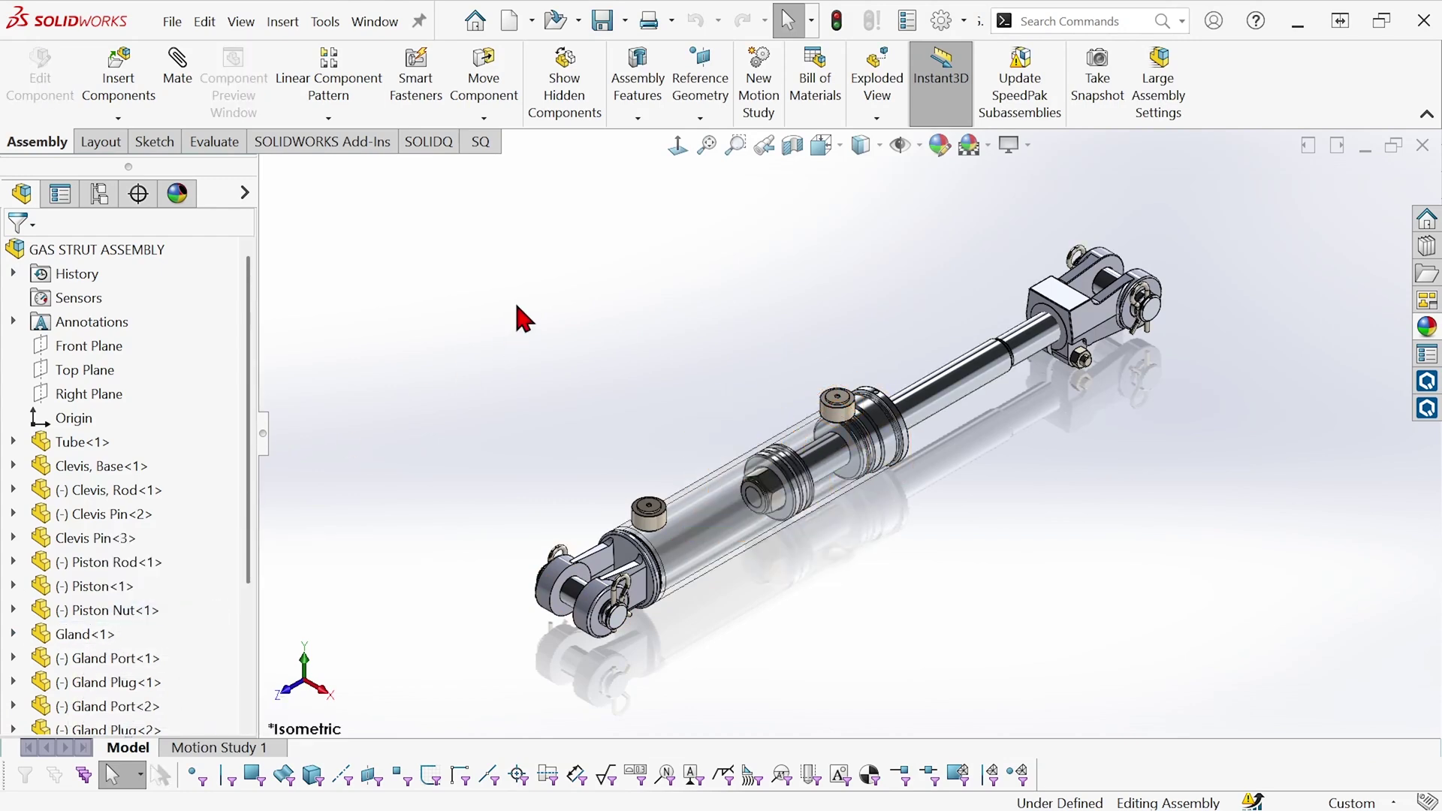